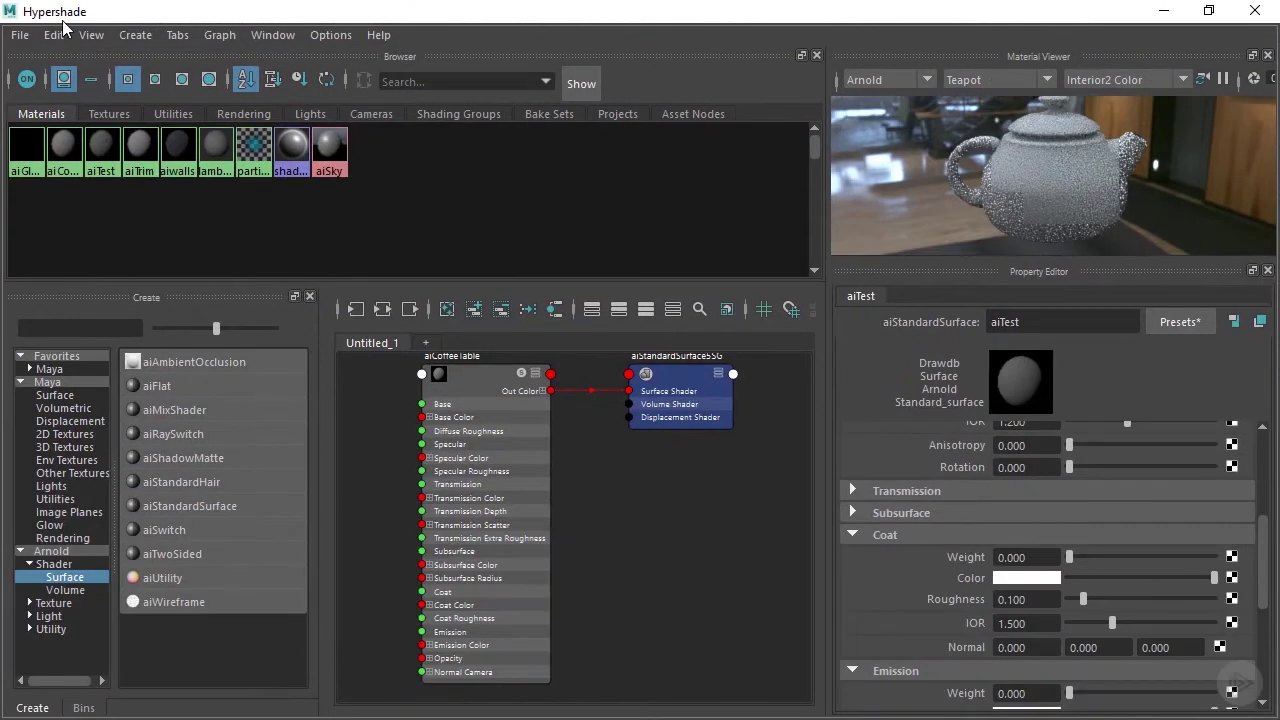
Step: Clear the existing nodes from the Hypershade graph
{"action": "left_click", "coordinate": [447, 309]}
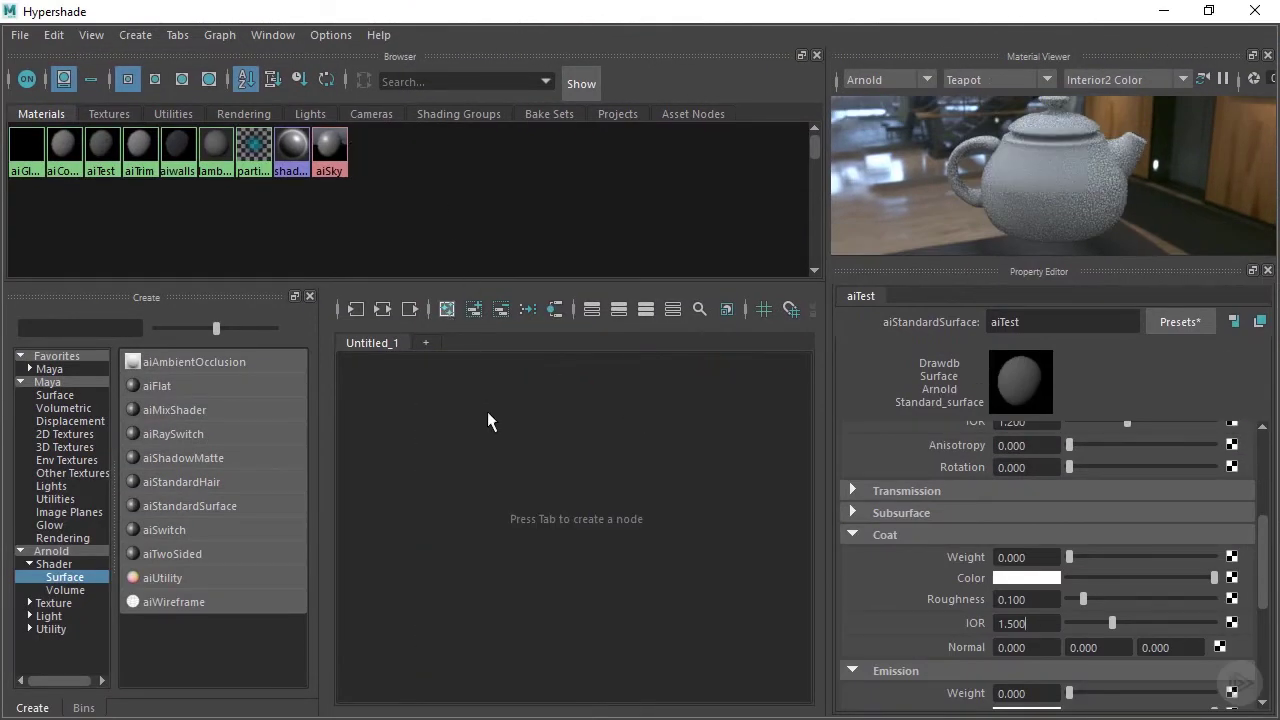
Step: Create a new aiStandardSurface material and rename it aiCeramic
{"action": "left_click", "coordinate": [214, 508]}
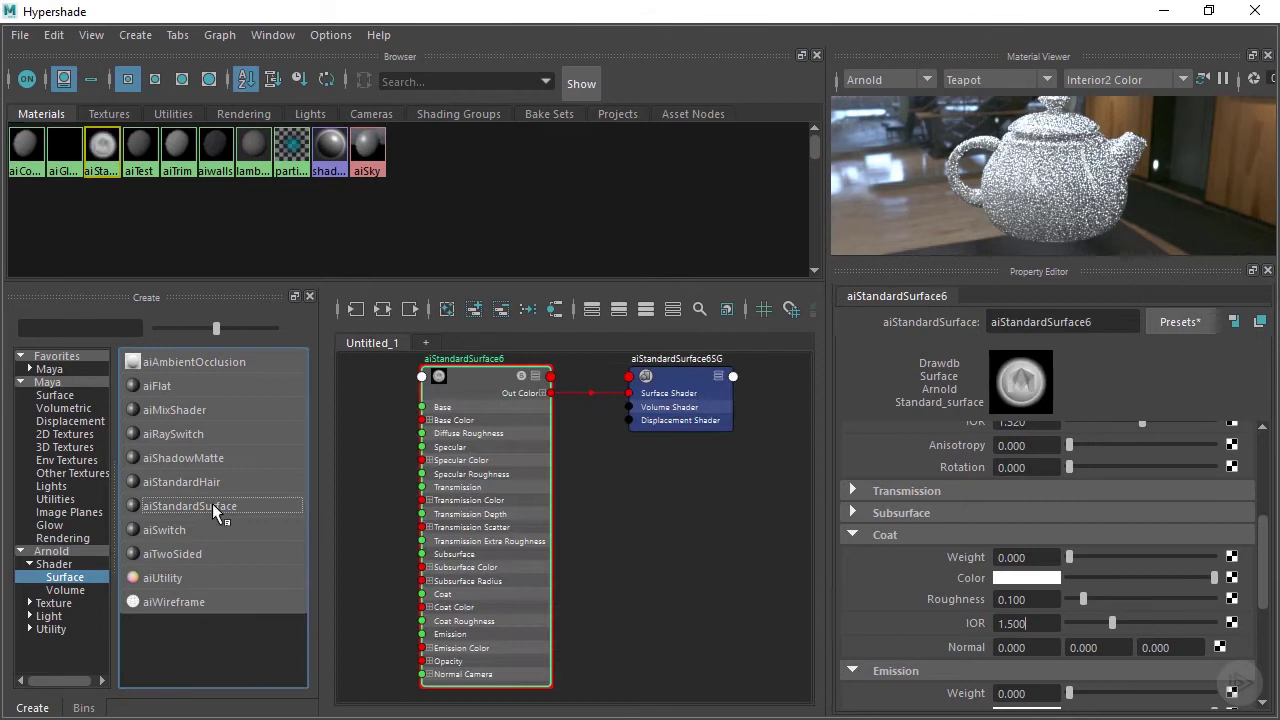
{"action": "double_click", "coordinate": [1108, 324]}
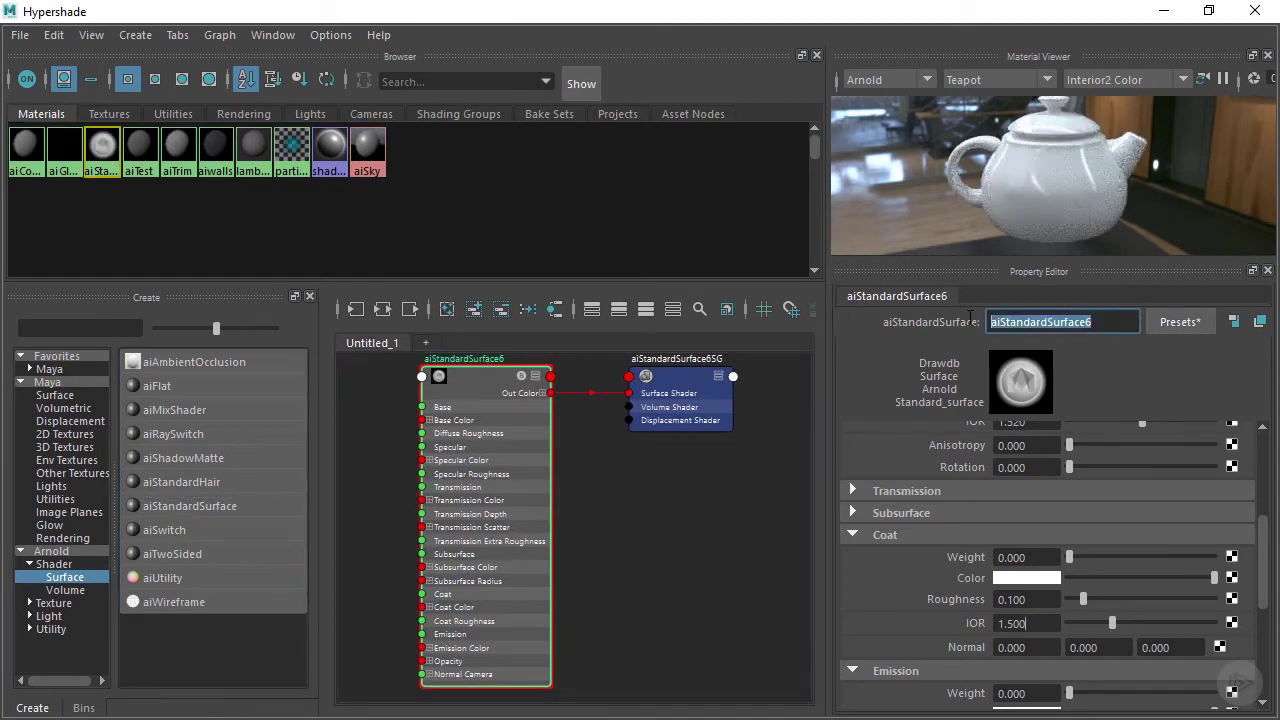
{"action": "type", "text": "aiCeramic"}
{"action": "key", "text": "Return"}
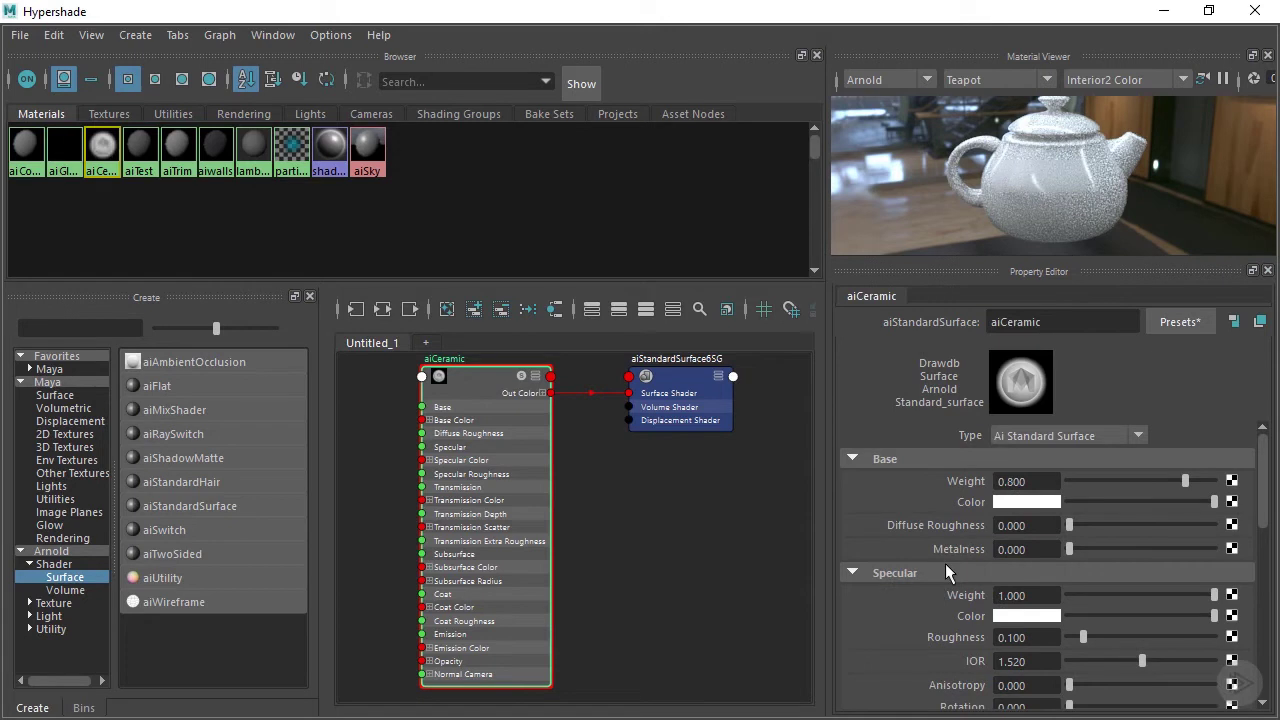
Step: Set aiCeramic's Base Weight to 0.7 and bring up the map options for Base Color
{"action": "left_click", "coordinate": [992, 480]}
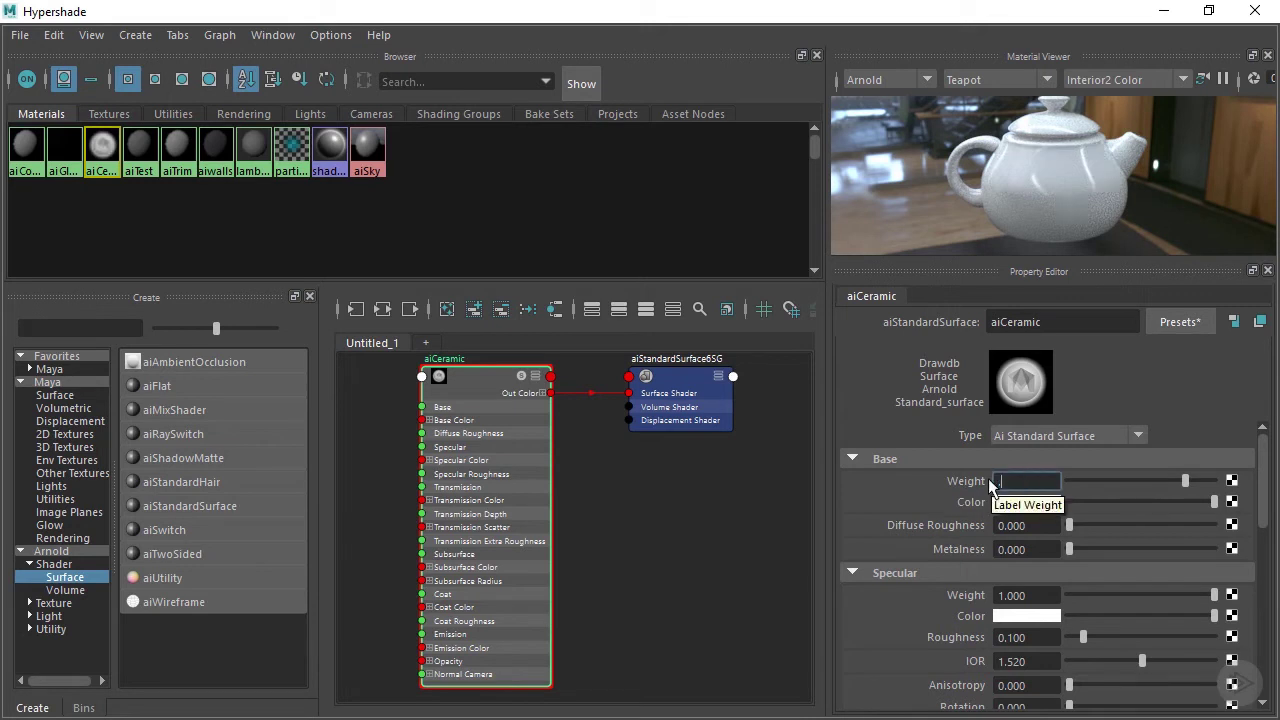
{"action": "type", "text": "0.7"}
{"action": "key", "text": "Return"}
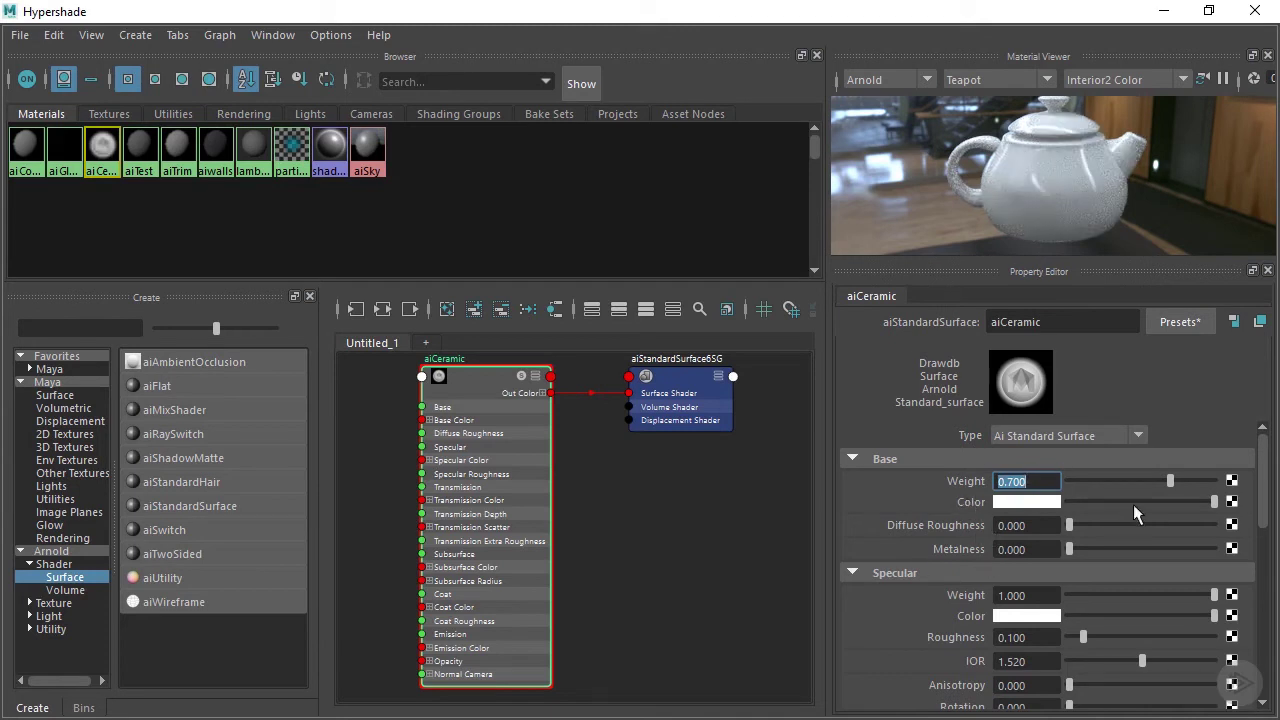
{"action": "left_click", "coordinate": [1233, 503]}
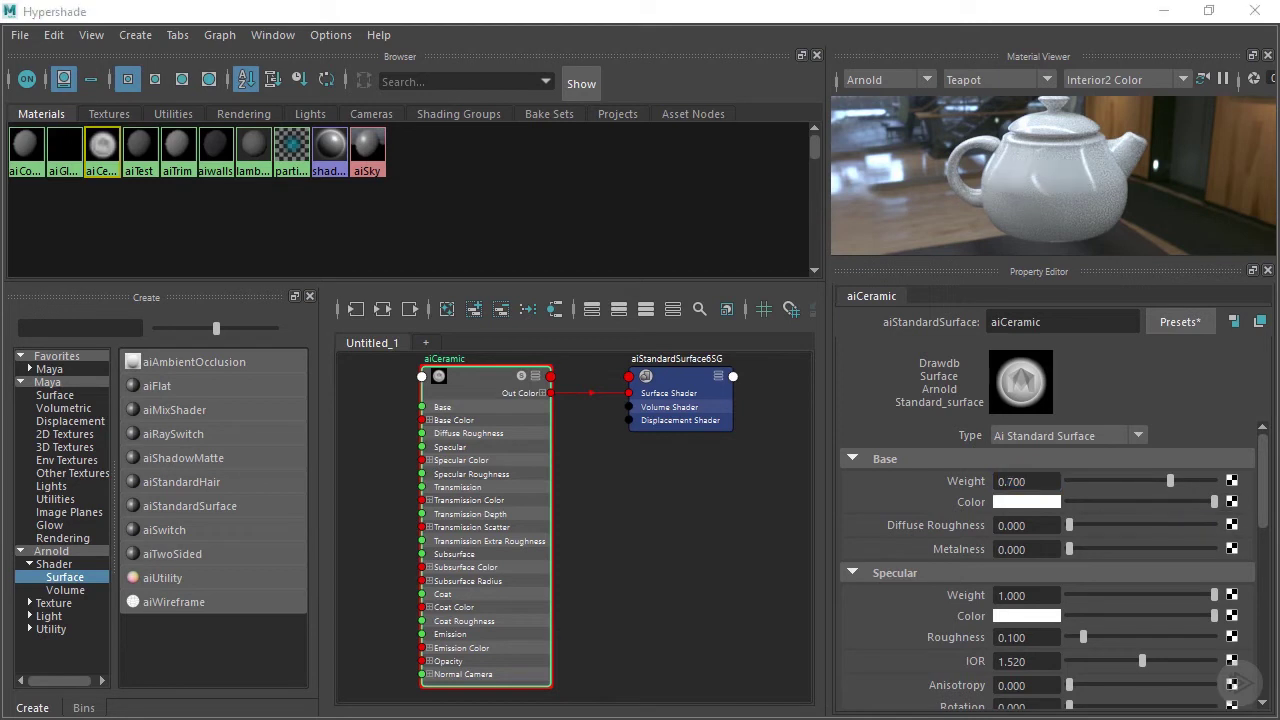
Step: Connect a file texture loading Orange.png to aiCeramic's base colour
{"action": "left_click_drag", "start_coordinate": [443, 223], "coordinate": [554, 120]}
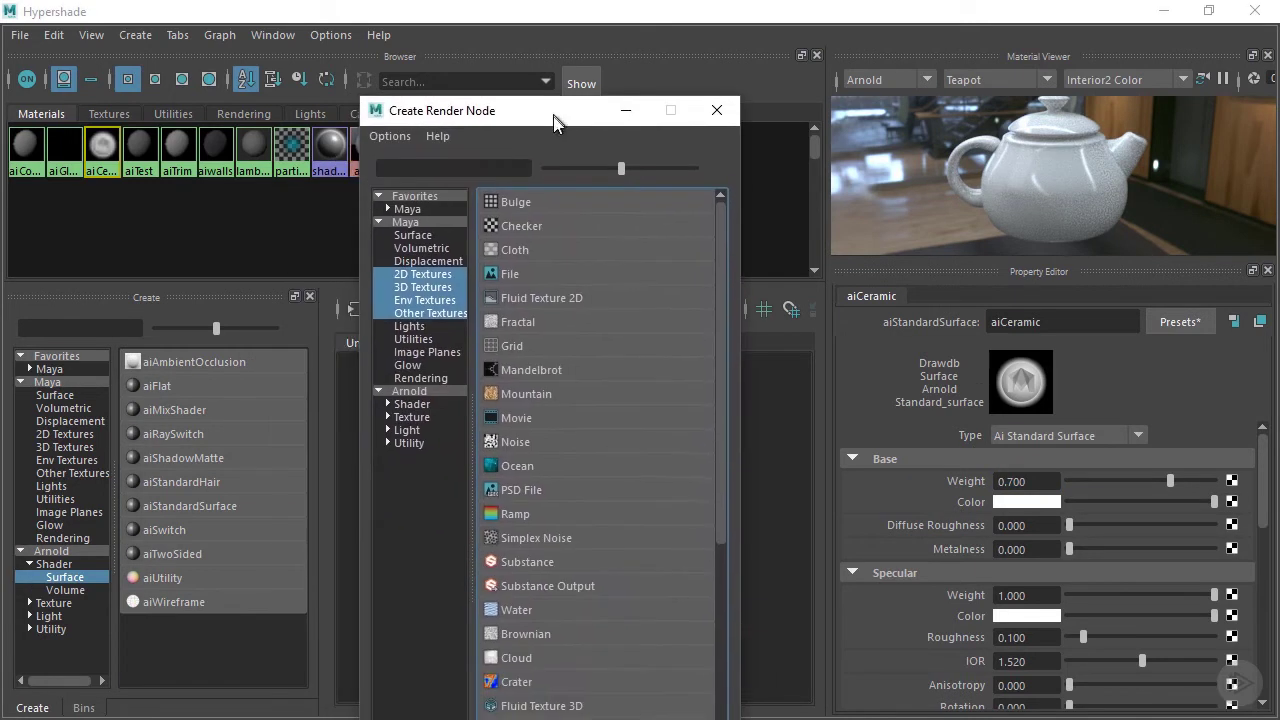
{"action": "left_click", "coordinate": [507, 276]}
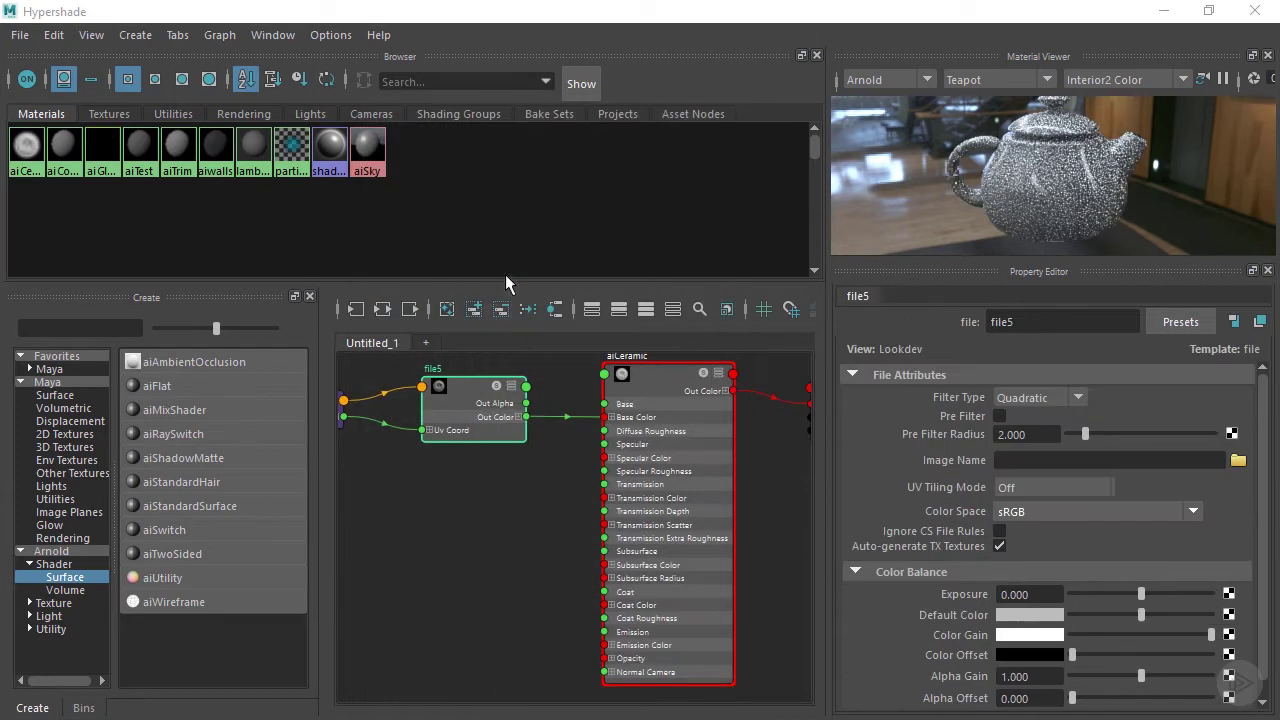
{"action": "left_click", "coordinate": [1240, 466]}
{"action": "left_click_drag", "start_coordinate": [190, 560], "coordinate": [874, 121]}
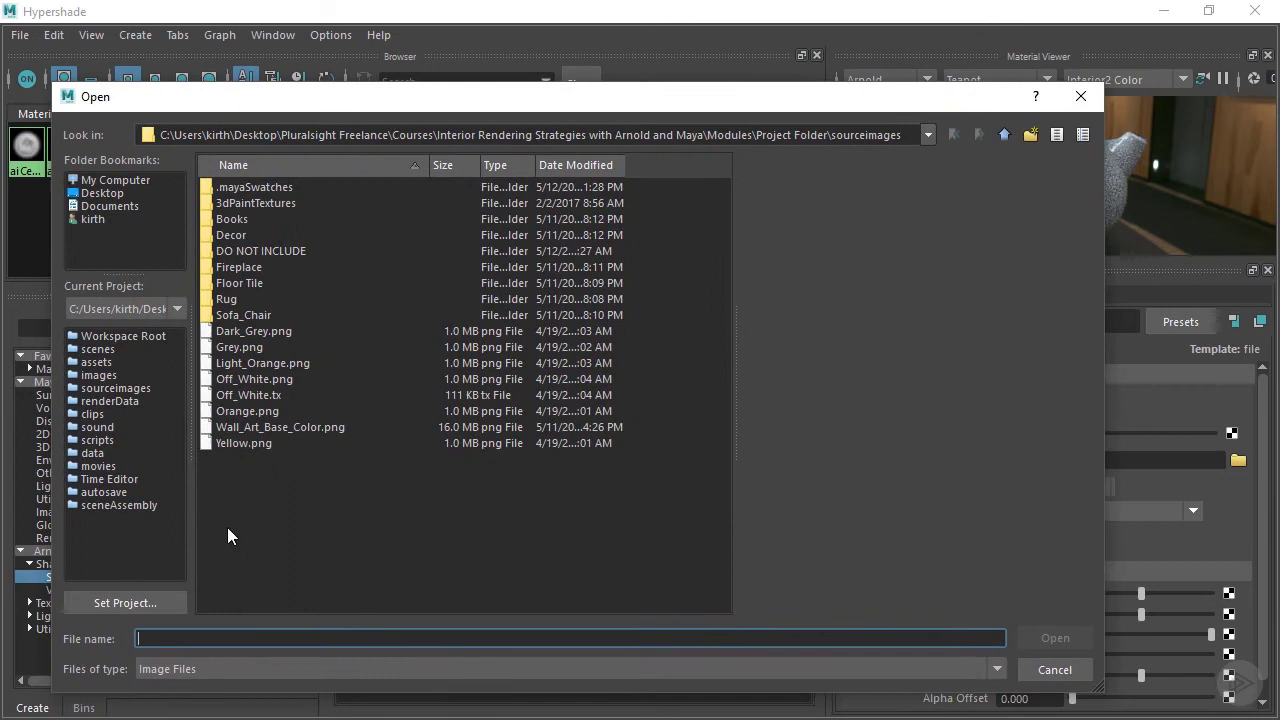
{"action": "left_click", "coordinate": [240, 411]}
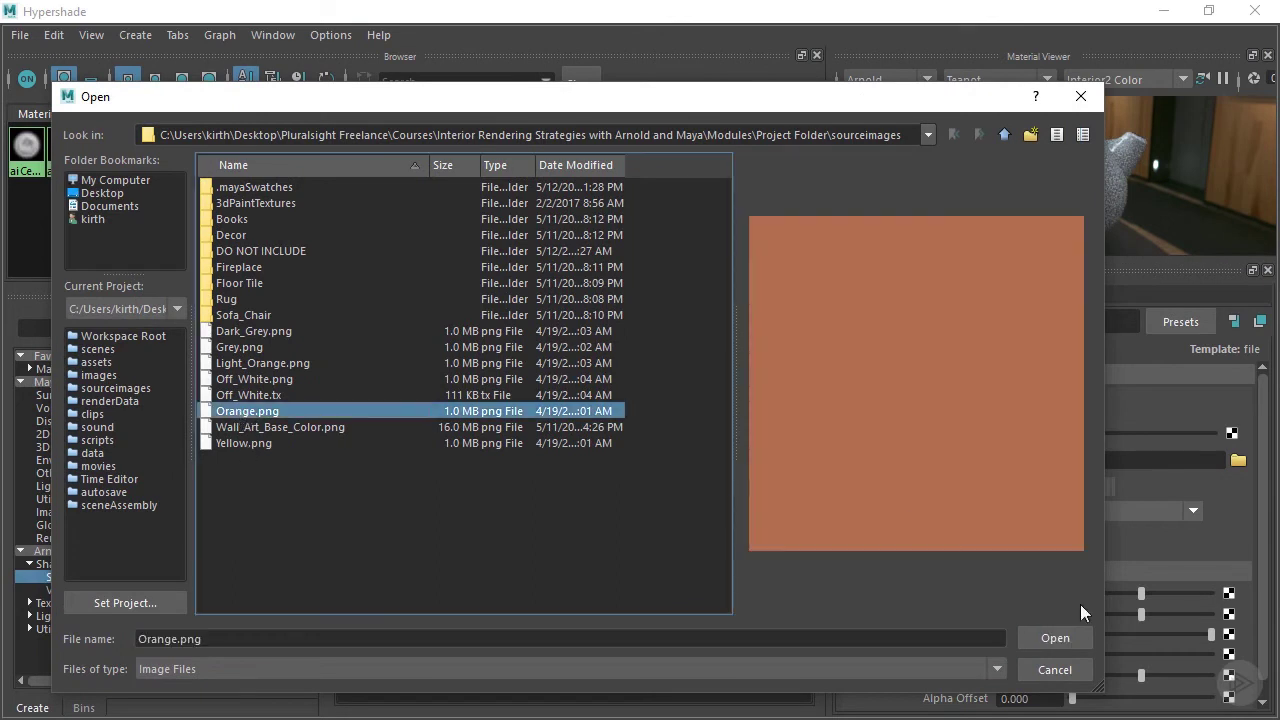
{"action": "left_click", "coordinate": [1053, 638]}
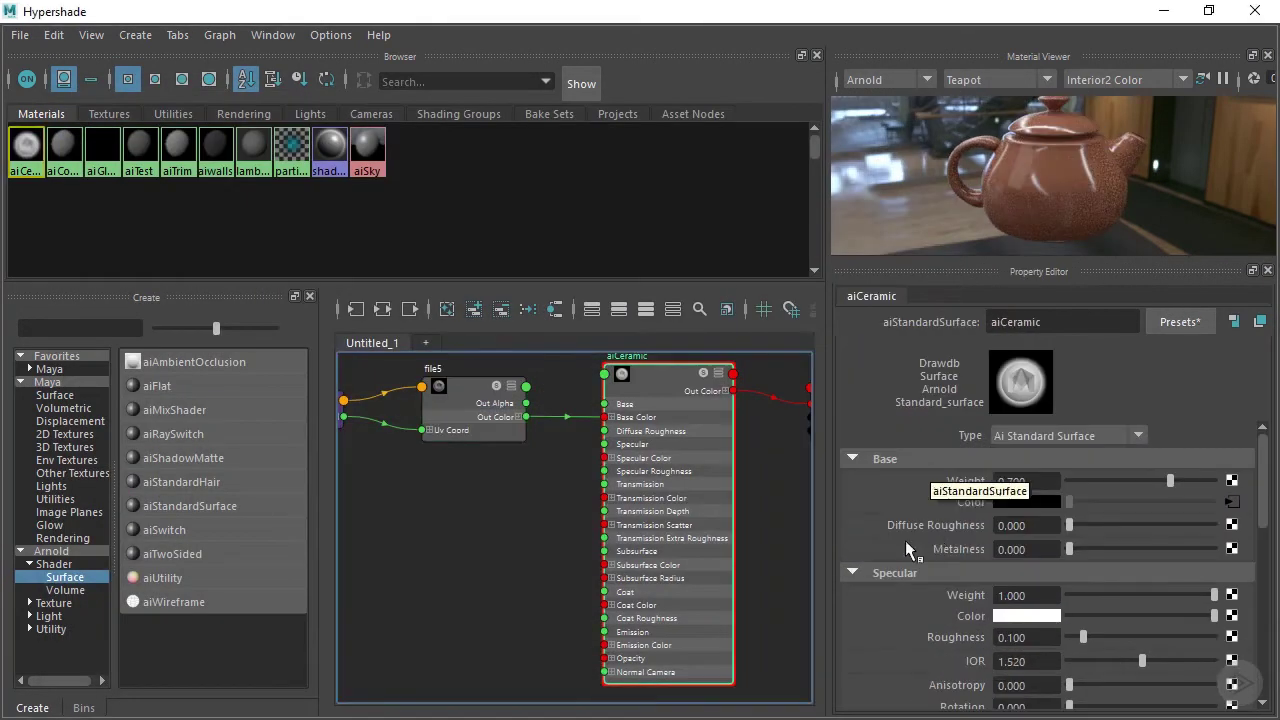
Step: Set aiCeramic's Diffuse Roughness to 0.34 and Specular Weight to 0.1
{"action": "left_click", "coordinate": [1030, 526]}
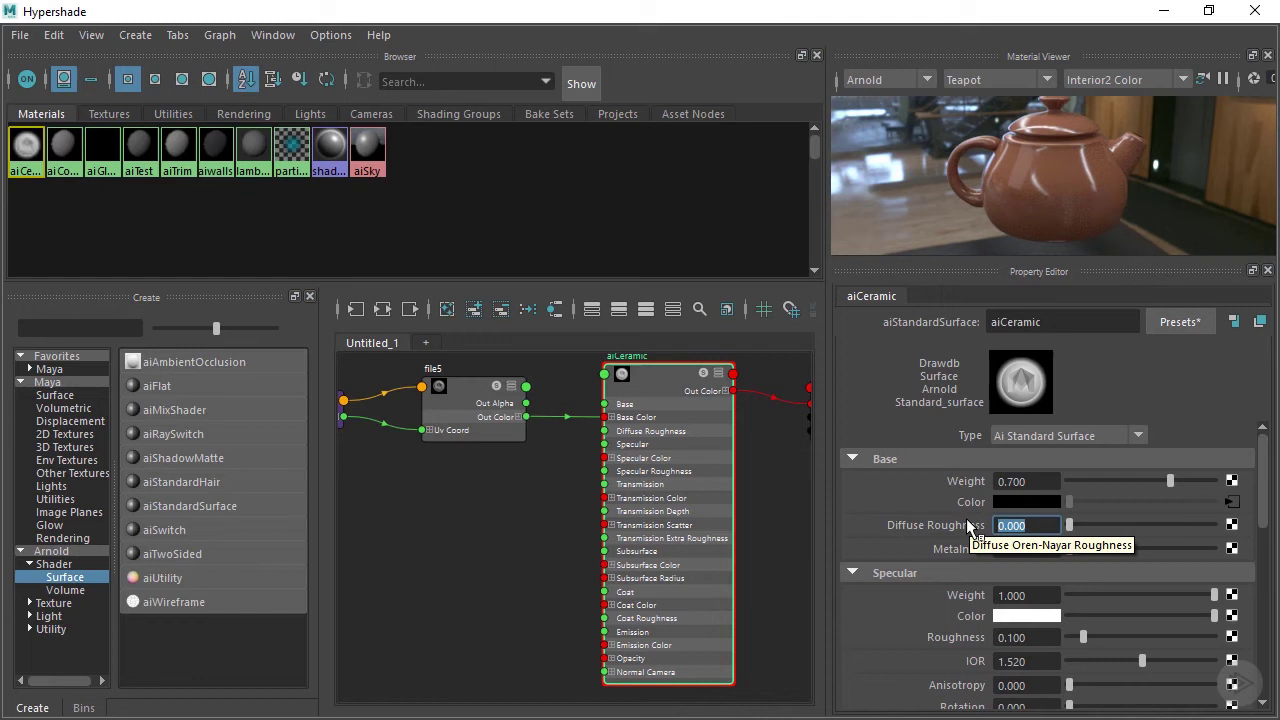
{"action": "type", "text": "."}
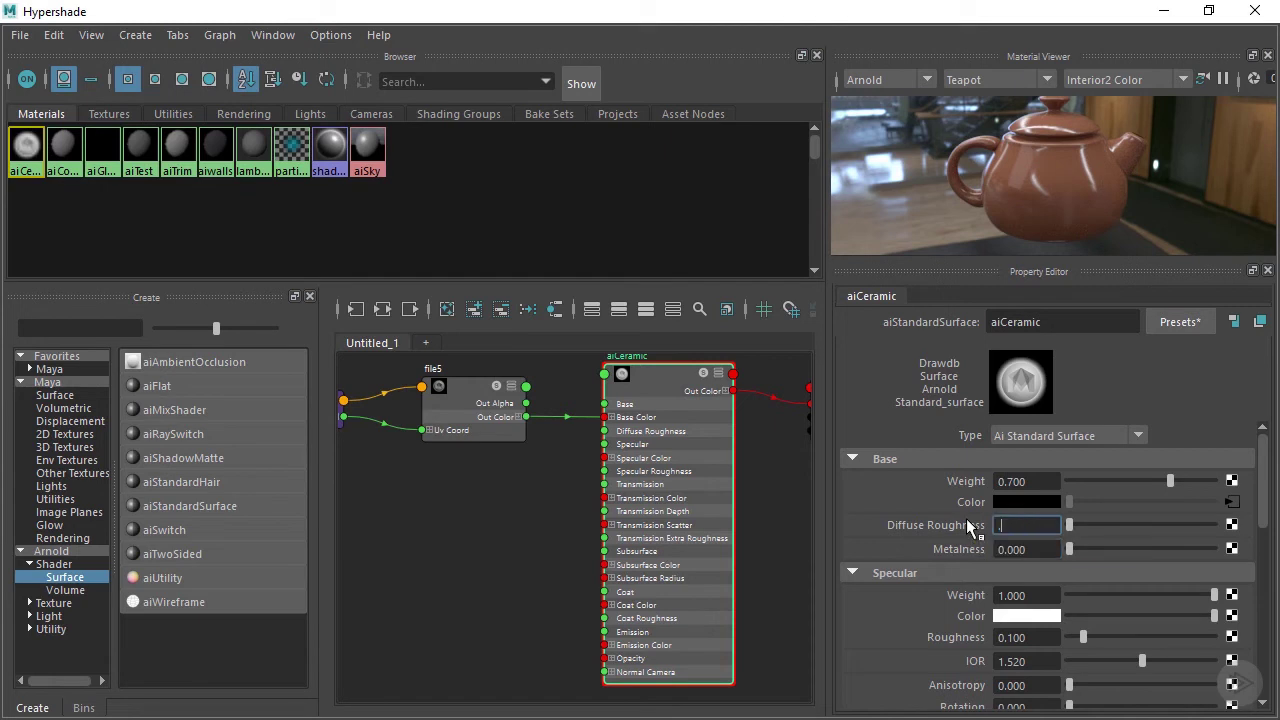
{"action": "type", "text": "34"}
{"action": "key", "text": "Return"}
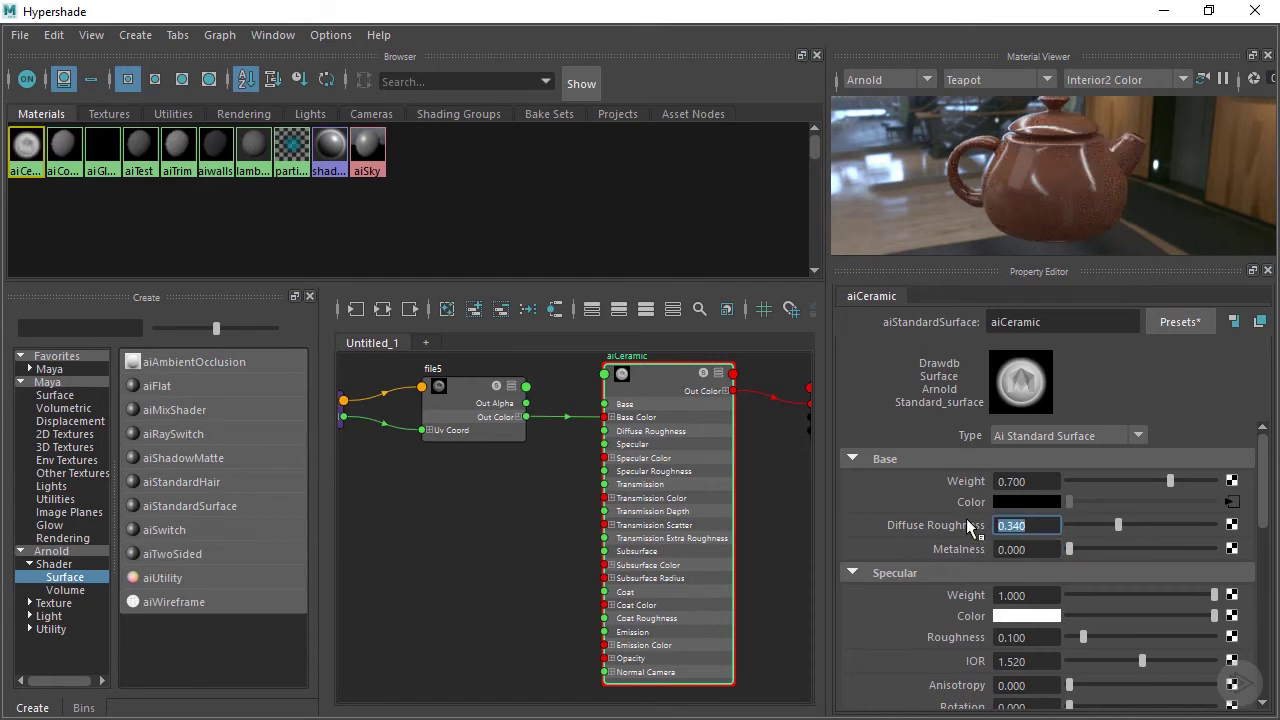
{"action": "scroll", "coordinate": [964, 555], "scroll_direction": "down", "scroll_amount": 3}
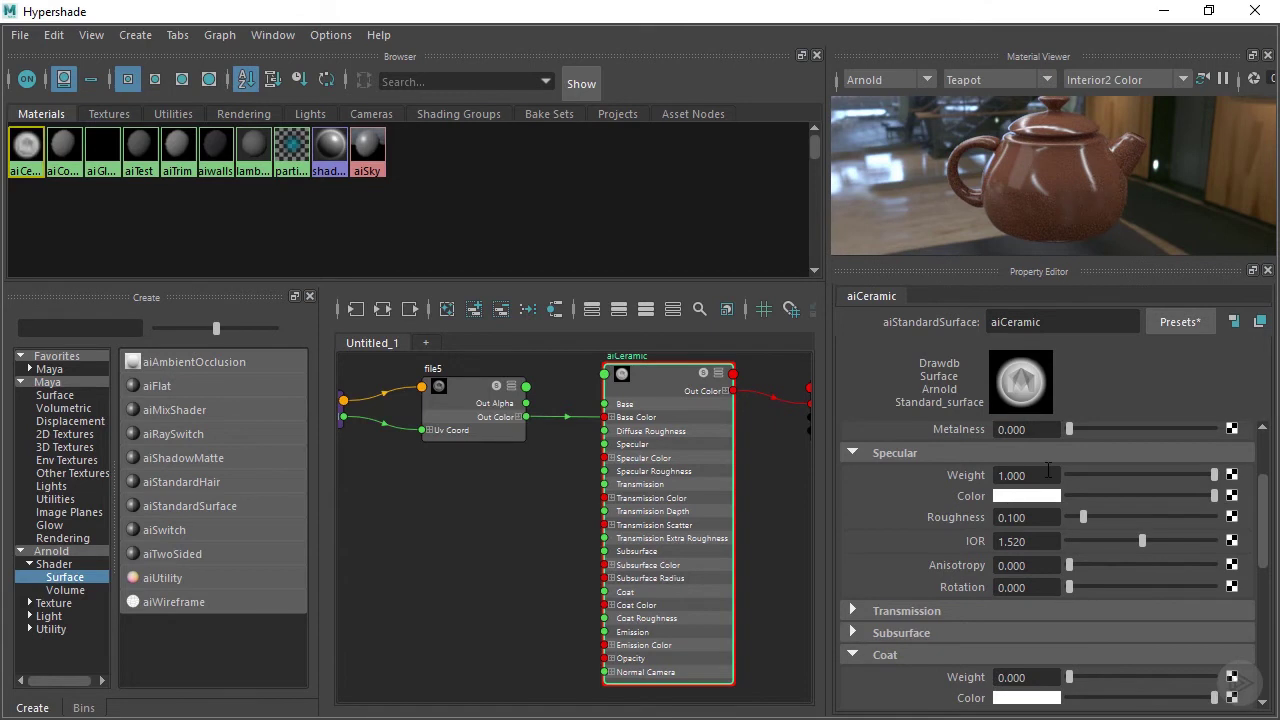
{"action": "left_click_drag", "start_coordinate": [1042, 476], "coordinate": [950, 484]}
{"action": "type", "text": ".1"}
{"action": "key", "text": "Return"}
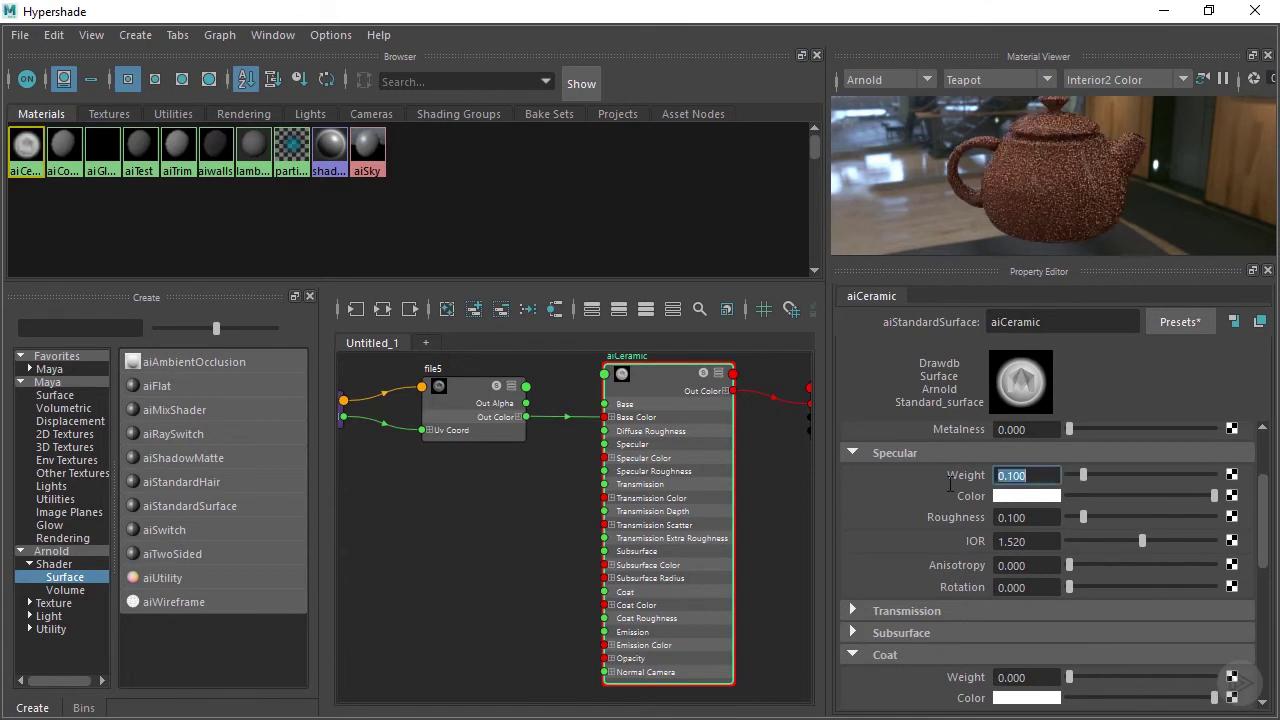
Step: Set Specular Roughness to 0.4 and IOR to 1.0
{"action": "left_click_drag", "start_coordinate": [1040, 518], "coordinate": [948, 519]}
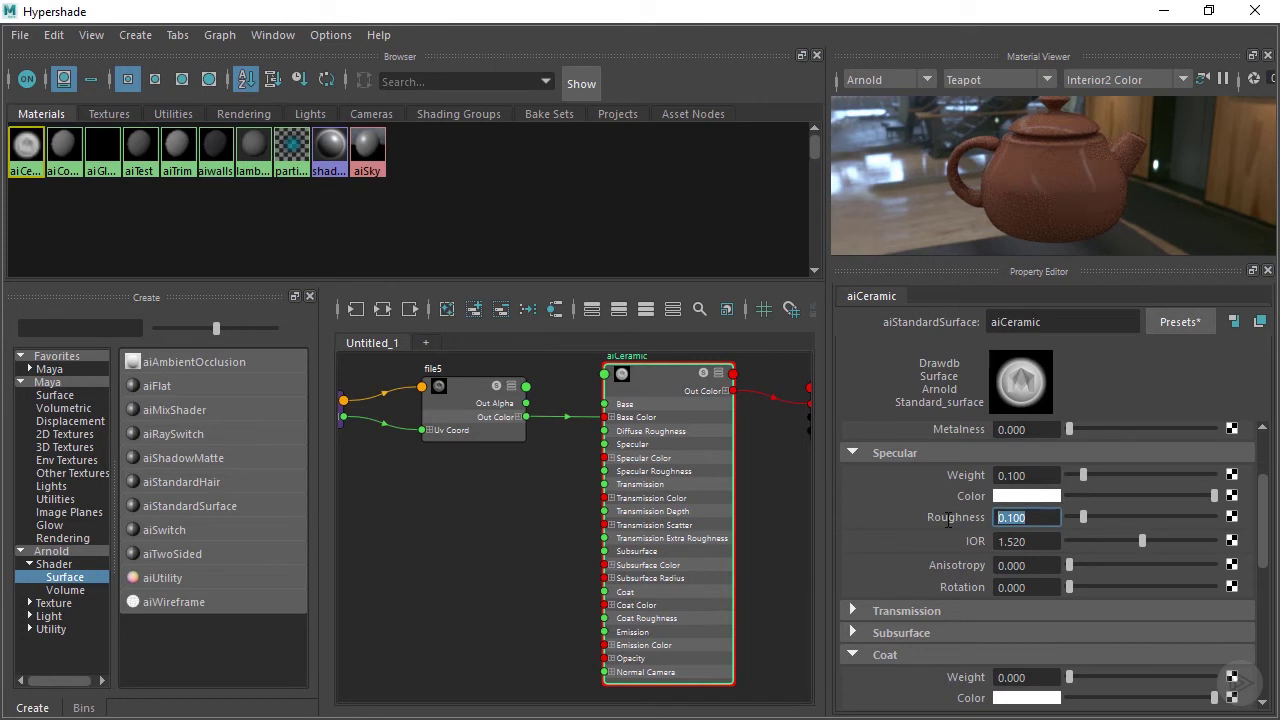
{"action": "type", "text": ".4"}
{"action": "key", "text": "Return"}
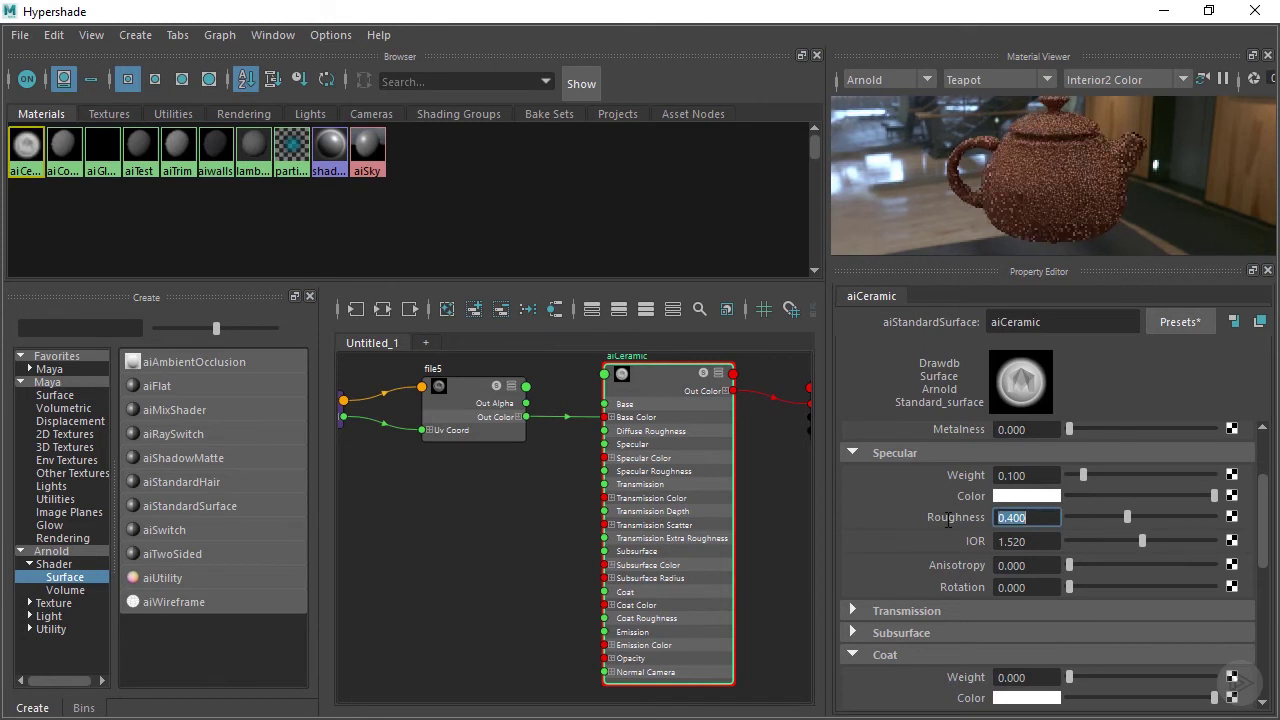
{"action": "left_click_drag", "start_coordinate": [1052, 541], "coordinate": [943, 528]}
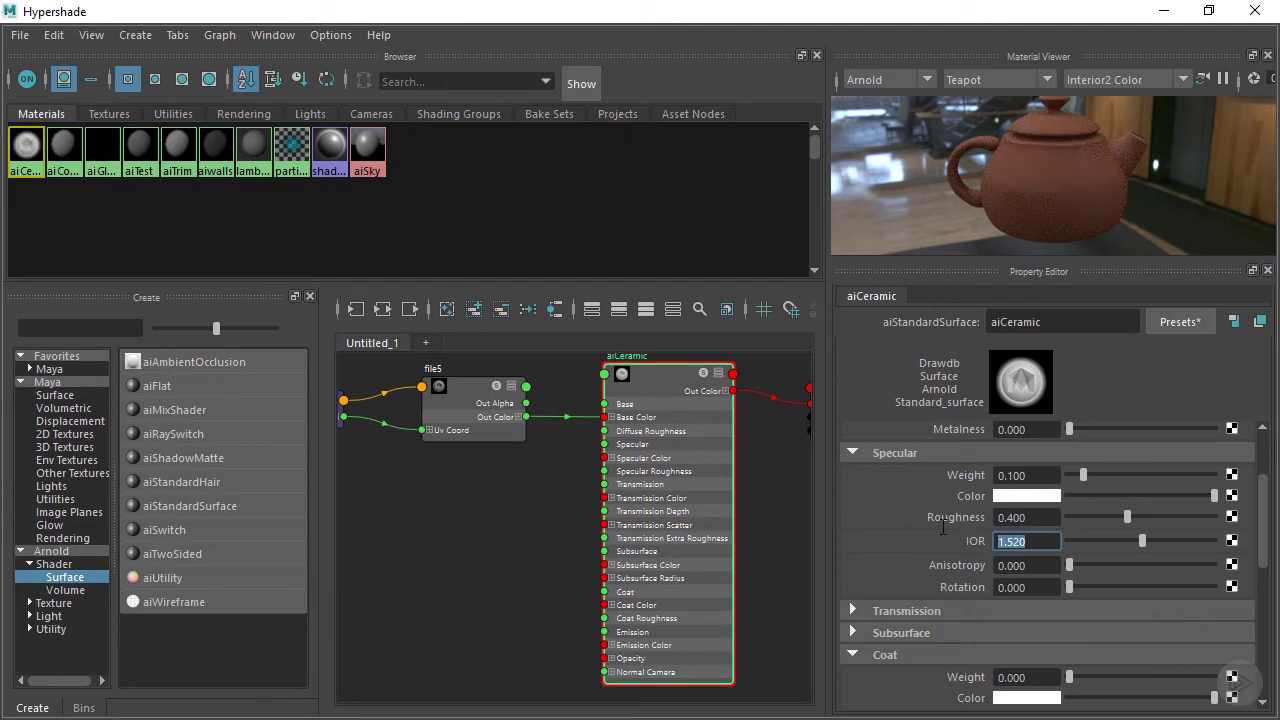
{"action": "type", "text": "1"}
{"action": "key", "text": "Return"}
Step: Give aiCeramic a coat with weight 0.2 and IOR 1.4, then close Hypershade
{"action": "scroll", "coordinate": [1008, 658], "scroll_direction": "down", "scroll_amount": 2}
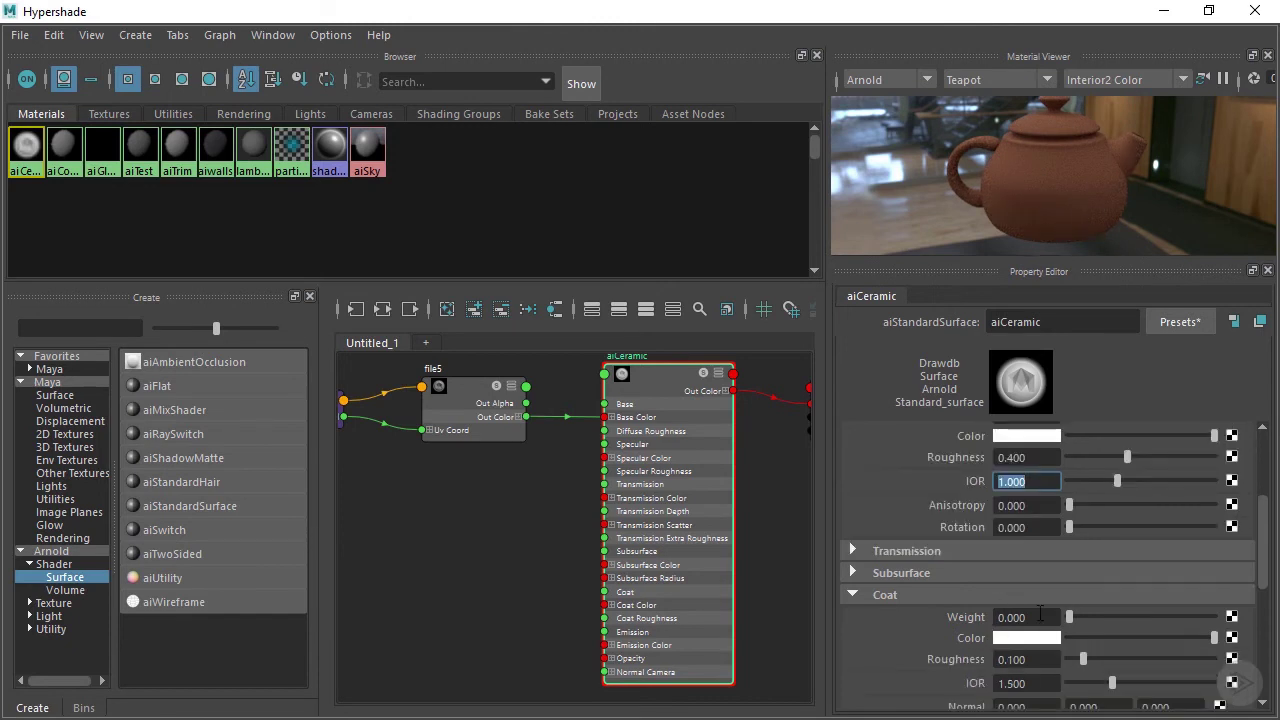
{"action": "left_click", "coordinate": [1015, 617]}
{"action": "type", "text": "0.2"}
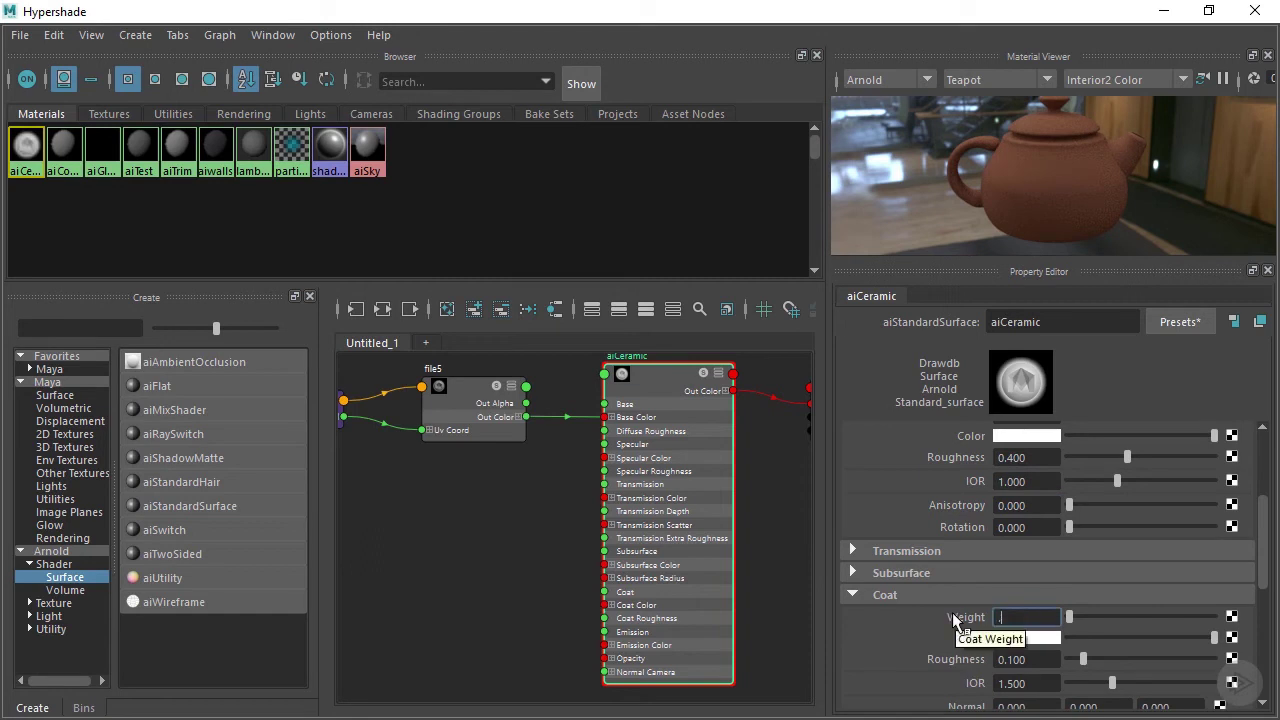
{"action": "key", "text": "Return"}
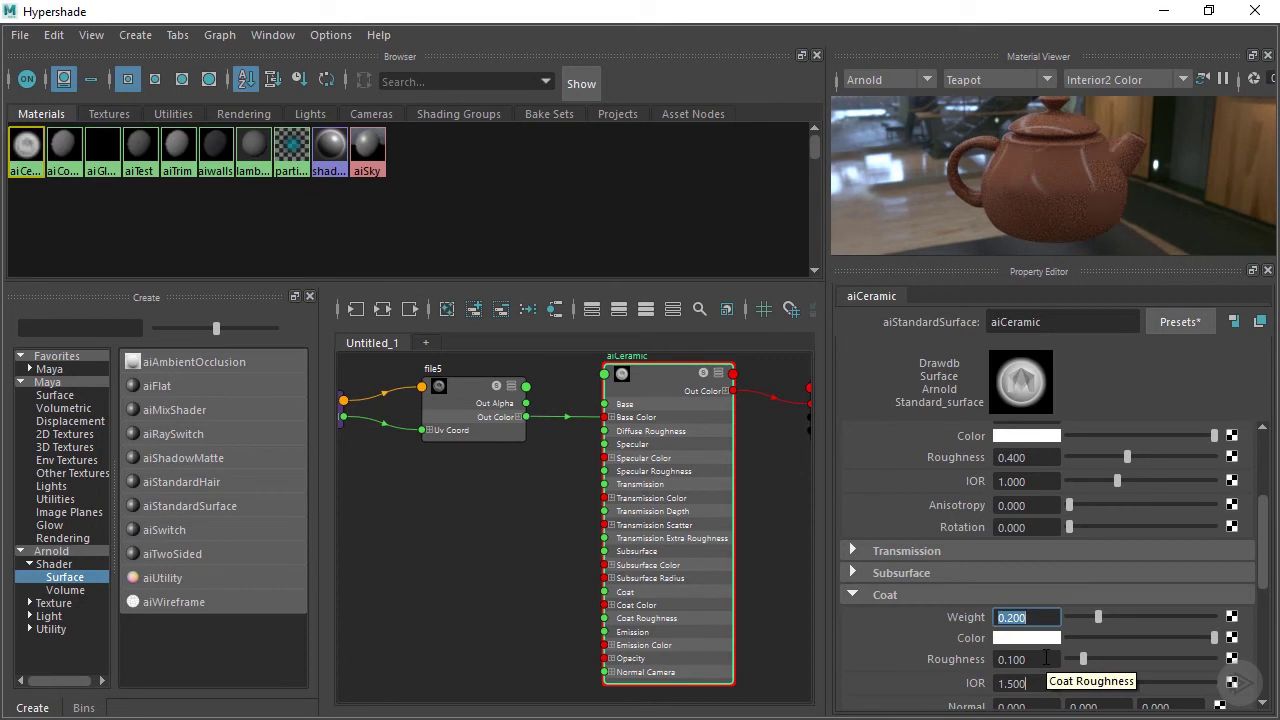
{"action": "scroll", "coordinate": [1040, 660], "scroll_direction": "down", "scroll_amount": 2}
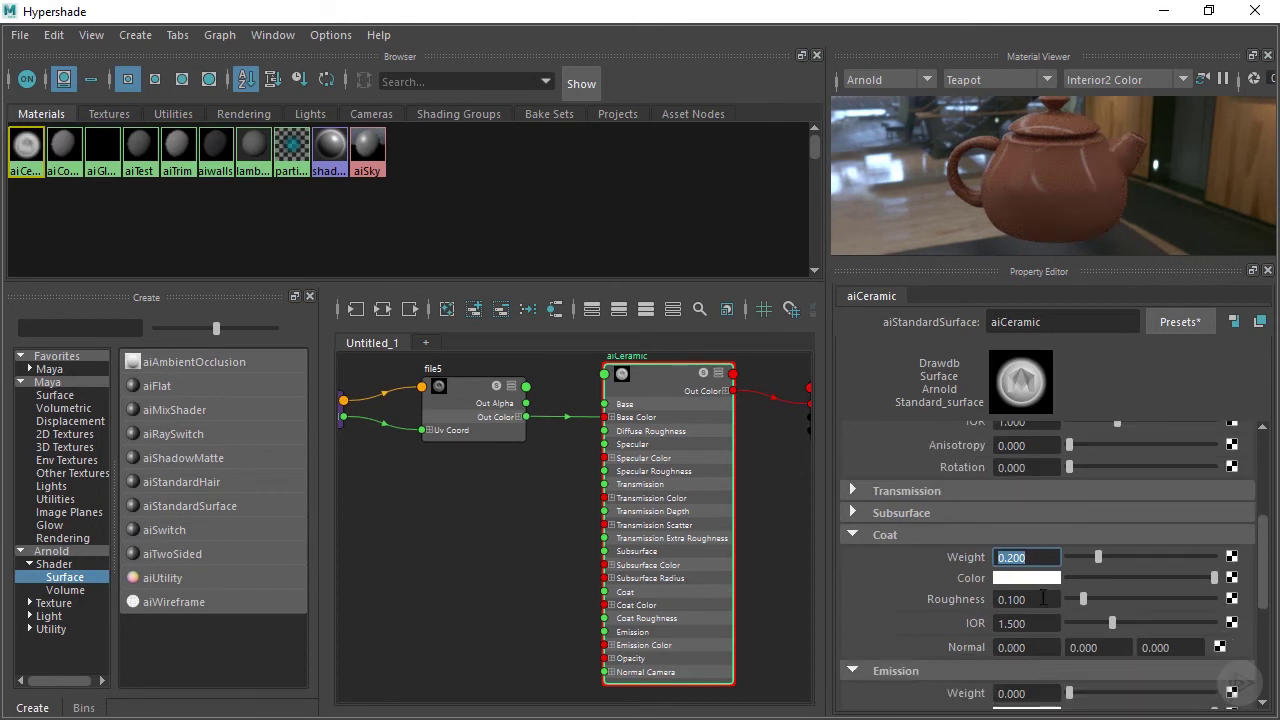
{"action": "left_click", "coordinate": [1048, 624]}
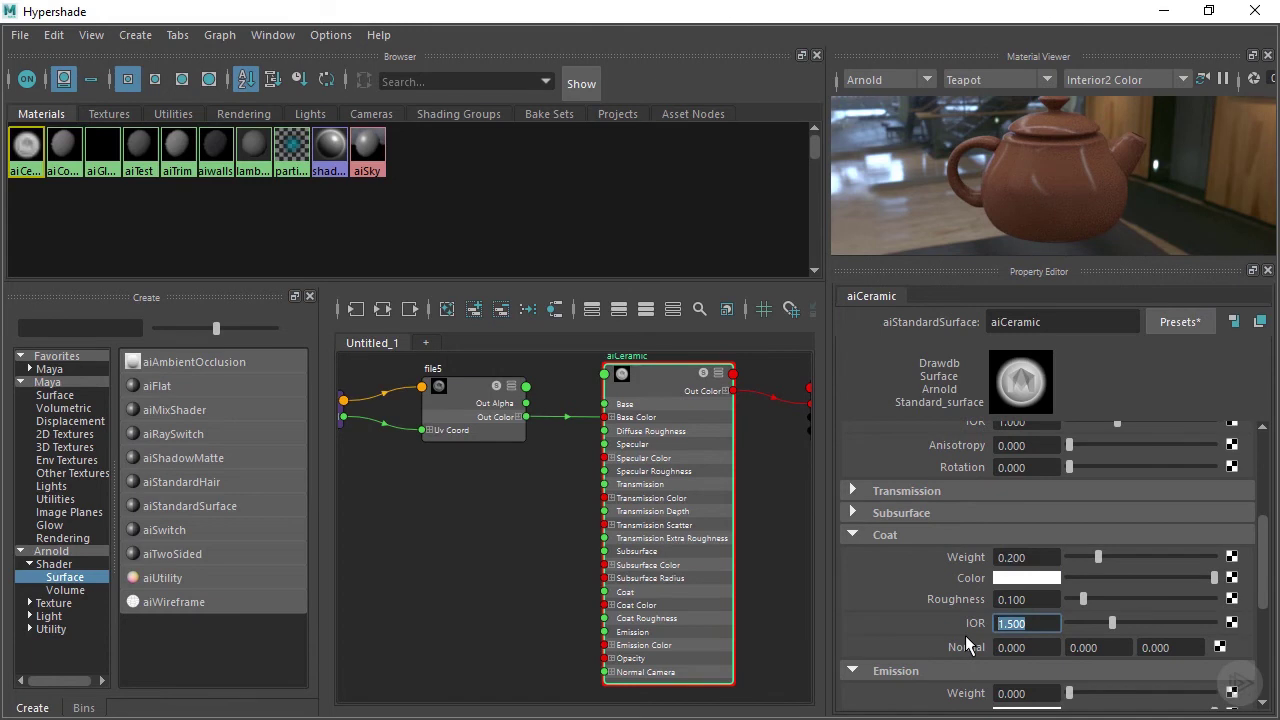
{"action": "type", "text": "1.4"}
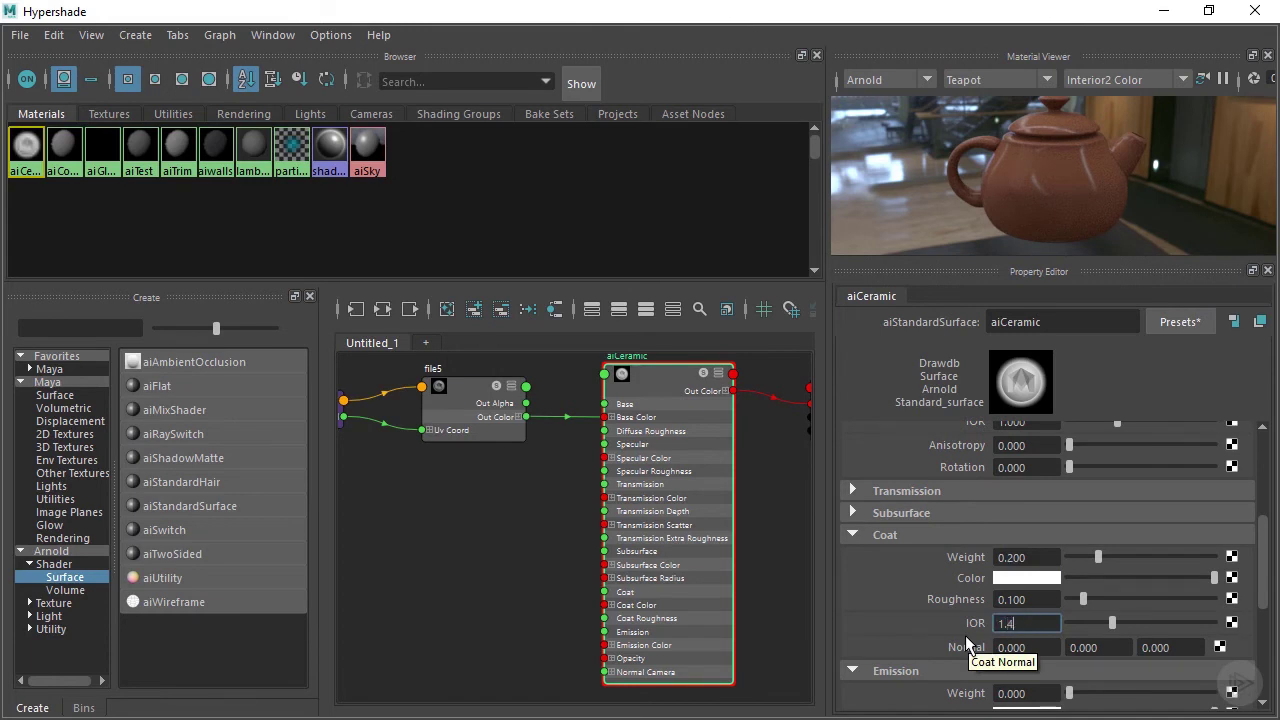
{"action": "key", "text": "Return"}
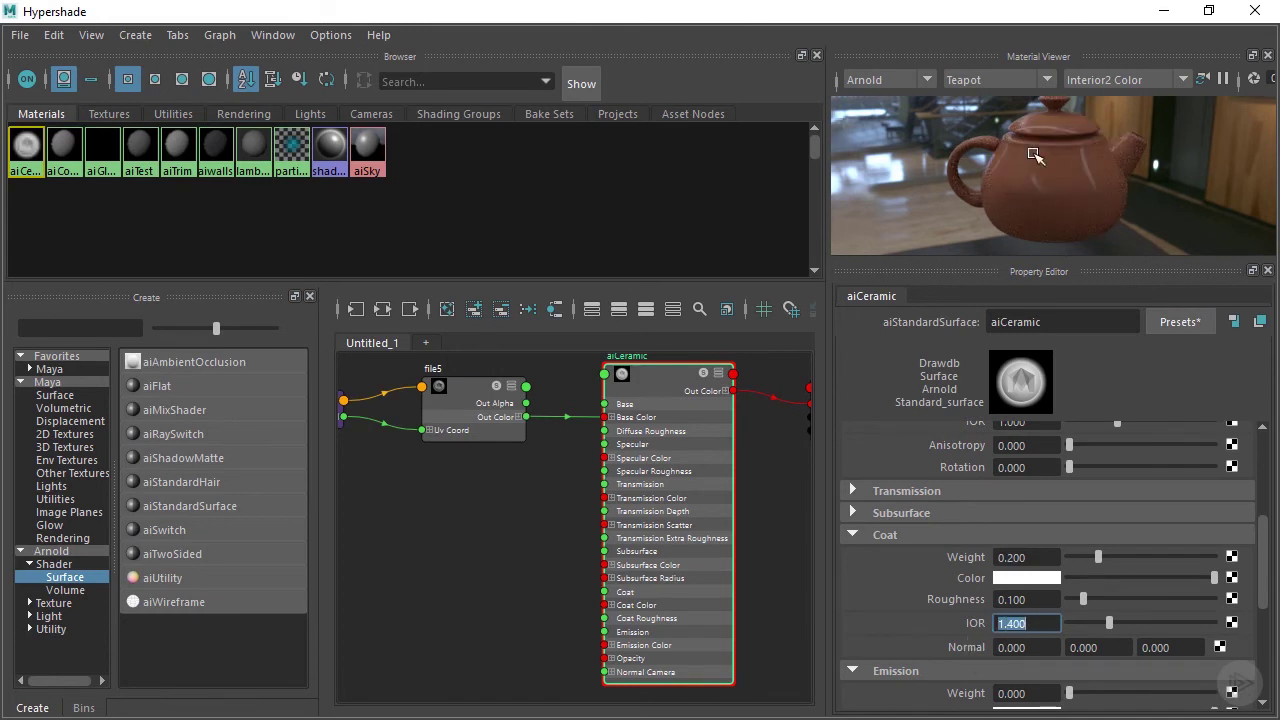
{"action": "left_click", "coordinate": [1163, 11]}
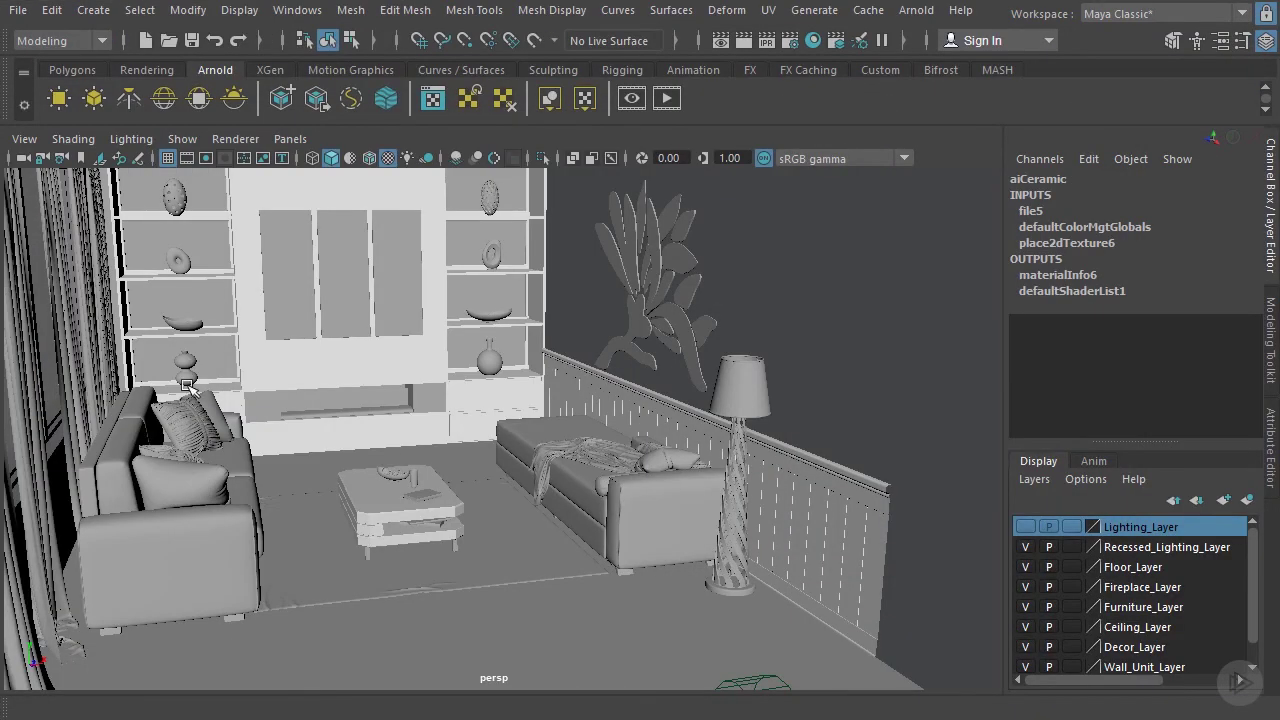
Step: Move in on the wall unit and select both decor eggs for material assignment
{"action": "middle_click_drag", "start_coordinate": [371, 389], "coordinate": [469, 445], "text": "alt"}
{"action": "scroll", "coordinate": [469, 445], "scroll_direction": "up", "scroll_amount": 5}
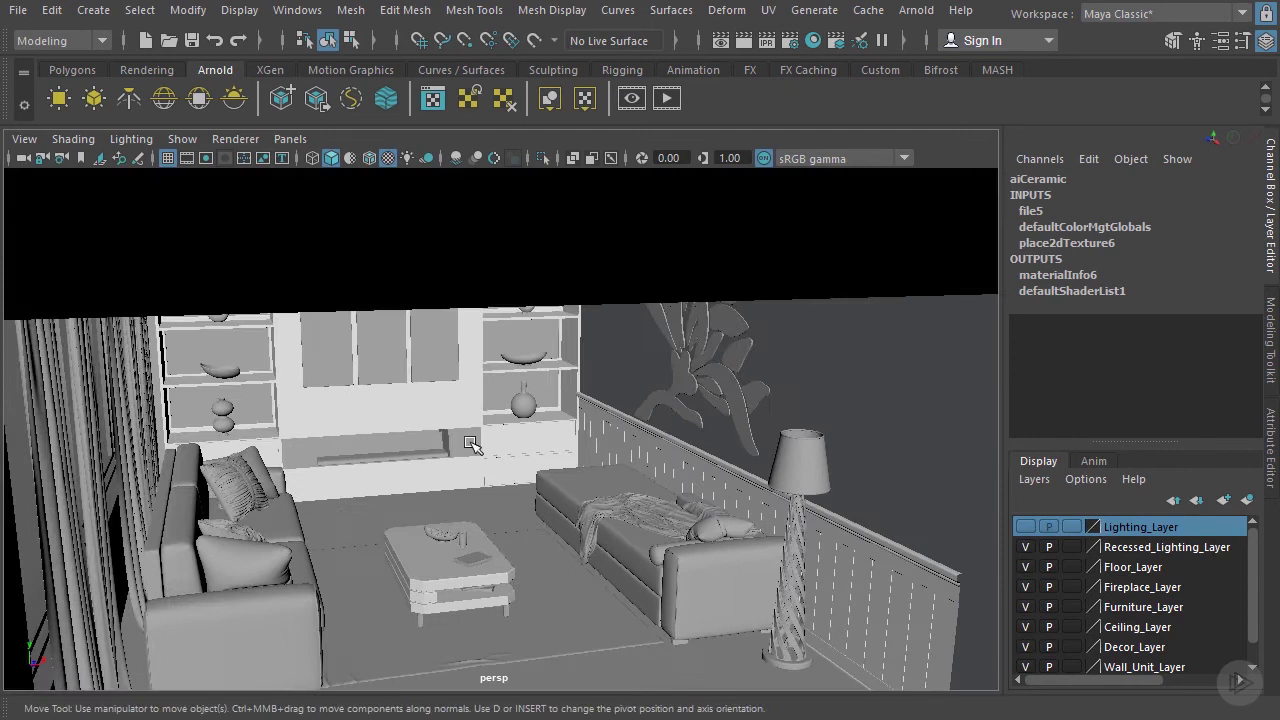
{"action": "left_click", "coordinate": [572, 322]}
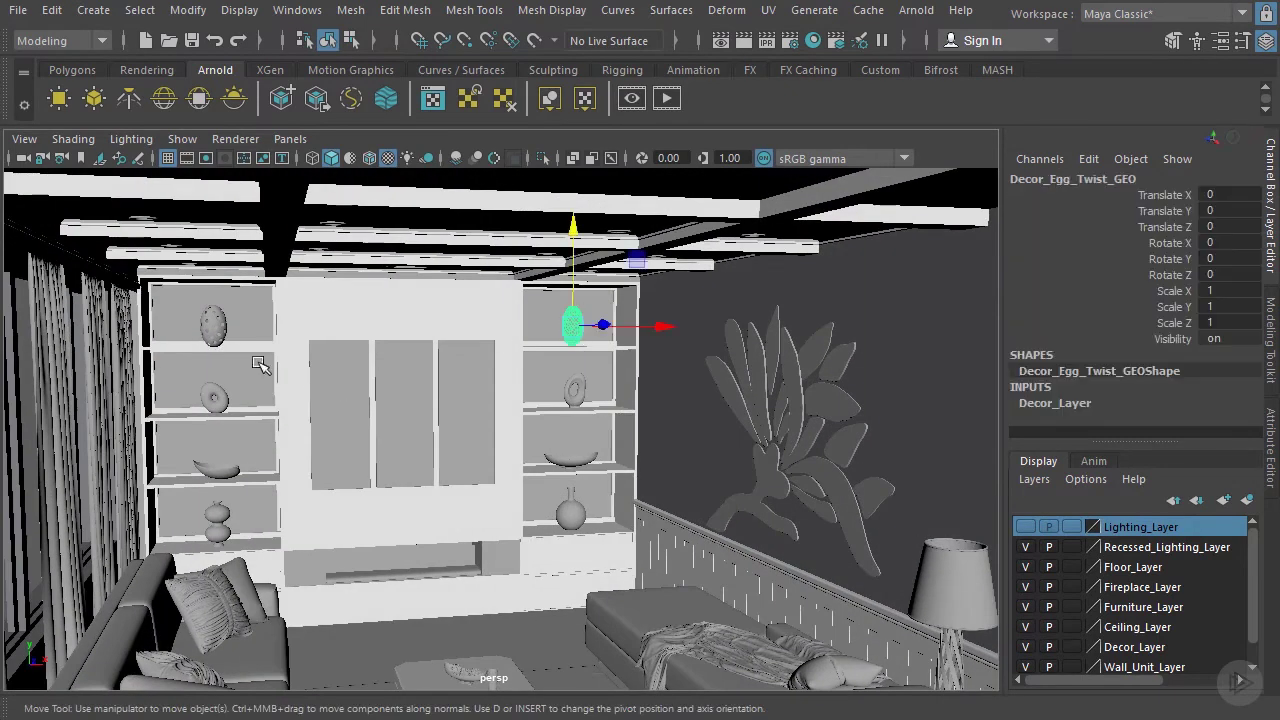
{"action": "left_click", "coordinate": [213, 330]}
{"action": "right_click", "coordinate": [220, 343]}
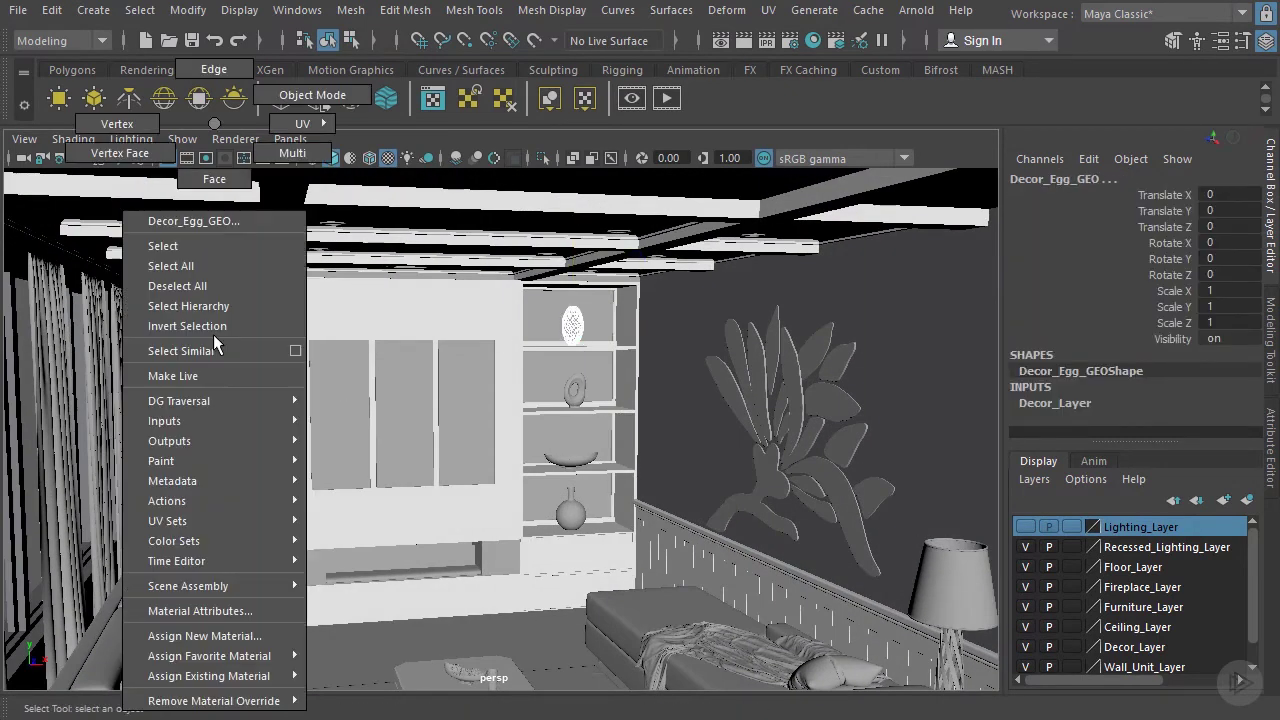
{"action": "mouse_move", "coordinate": [251, 683]}
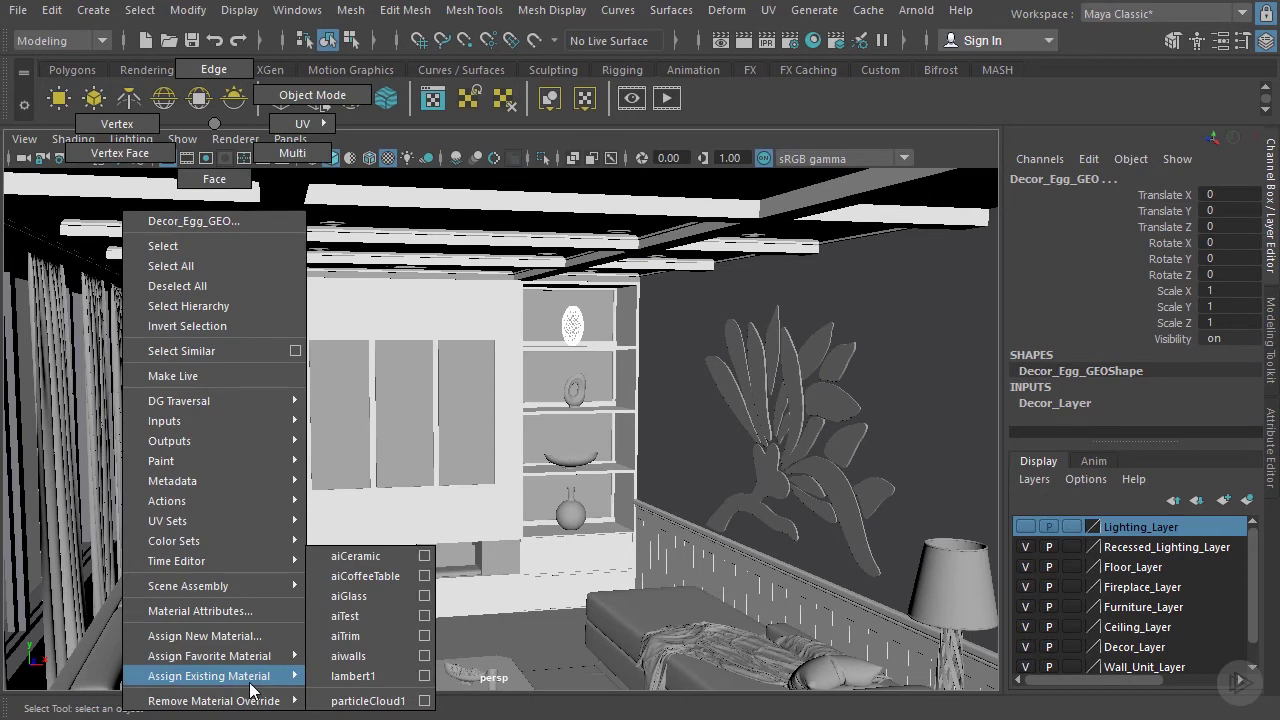
Step: Assign aiCeramic to the eggs, then select and frame the coffee-table bowl
{"action": "left_click", "coordinate": [352, 556]}
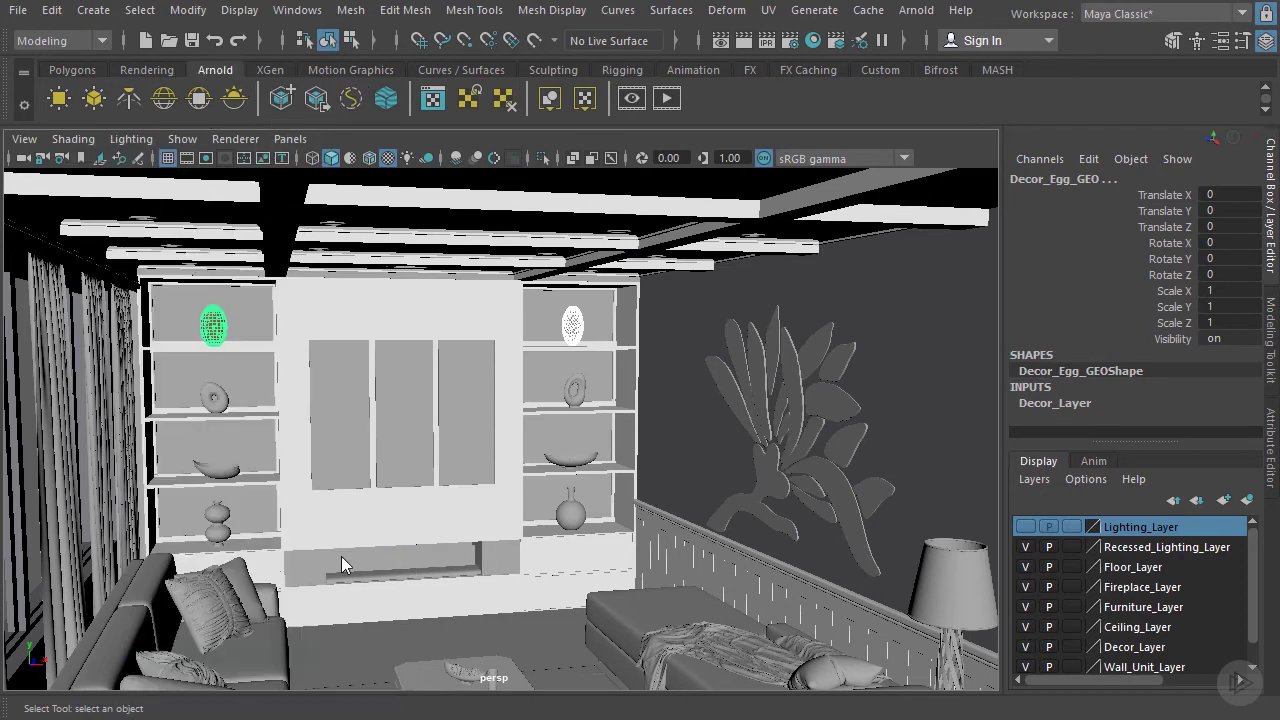
{"action": "left_click_drag", "start_coordinate": [524, 494], "coordinate": [486, 666], "text": "alt"}
{"action": "left_click_drag", "start_coordinate": [463, 623], "coordinate": [500, 538], "text": "alt"}
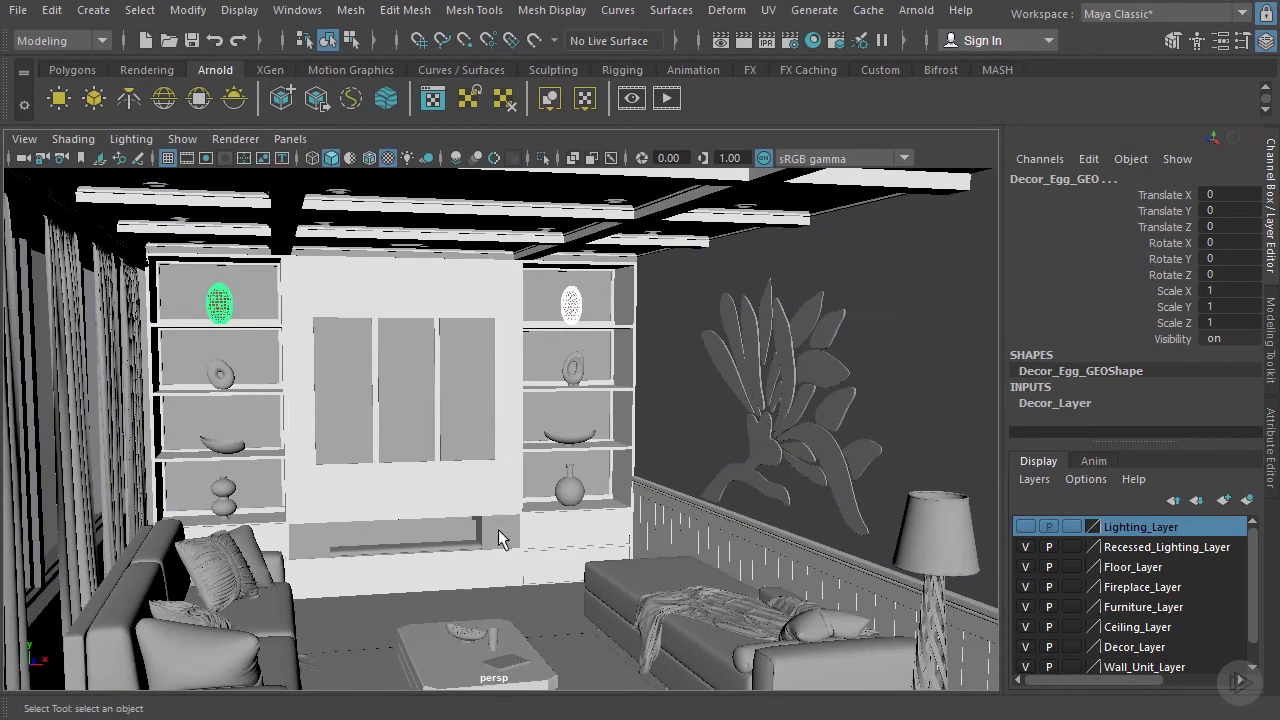
{"action": "left_click", "coordinate": [464, 629]}
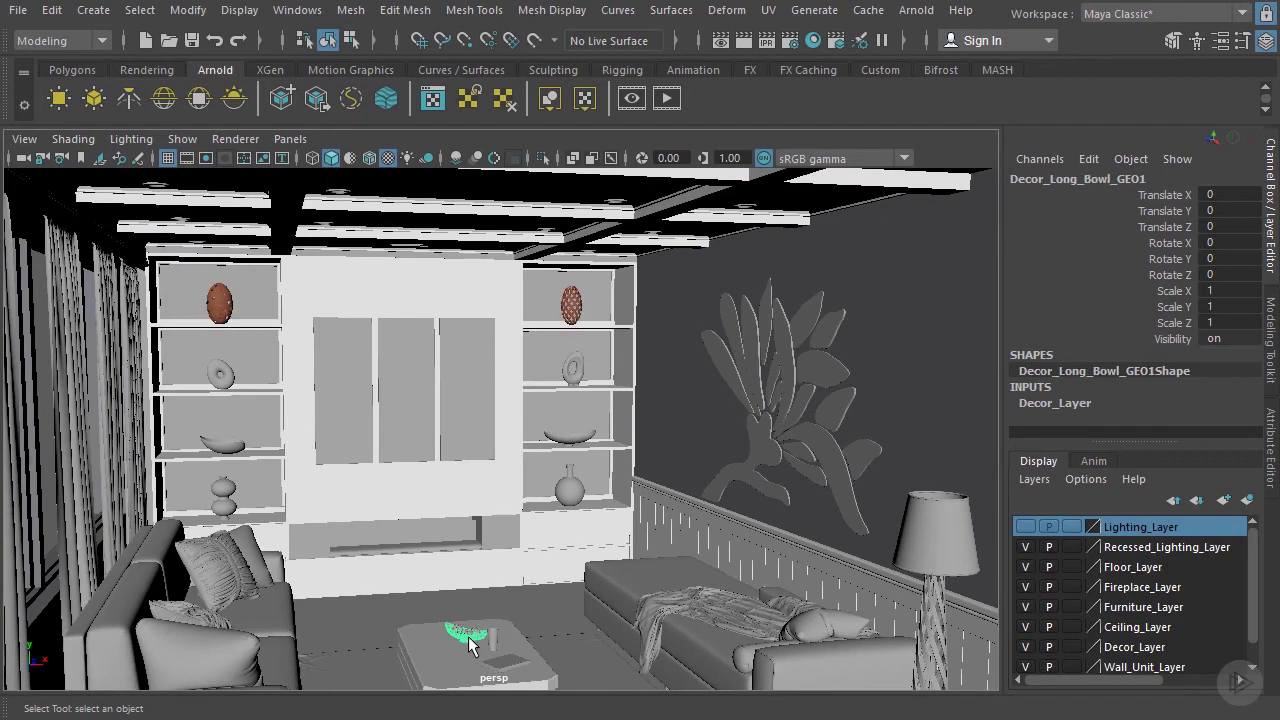
{"action": "key", "text": "f"}
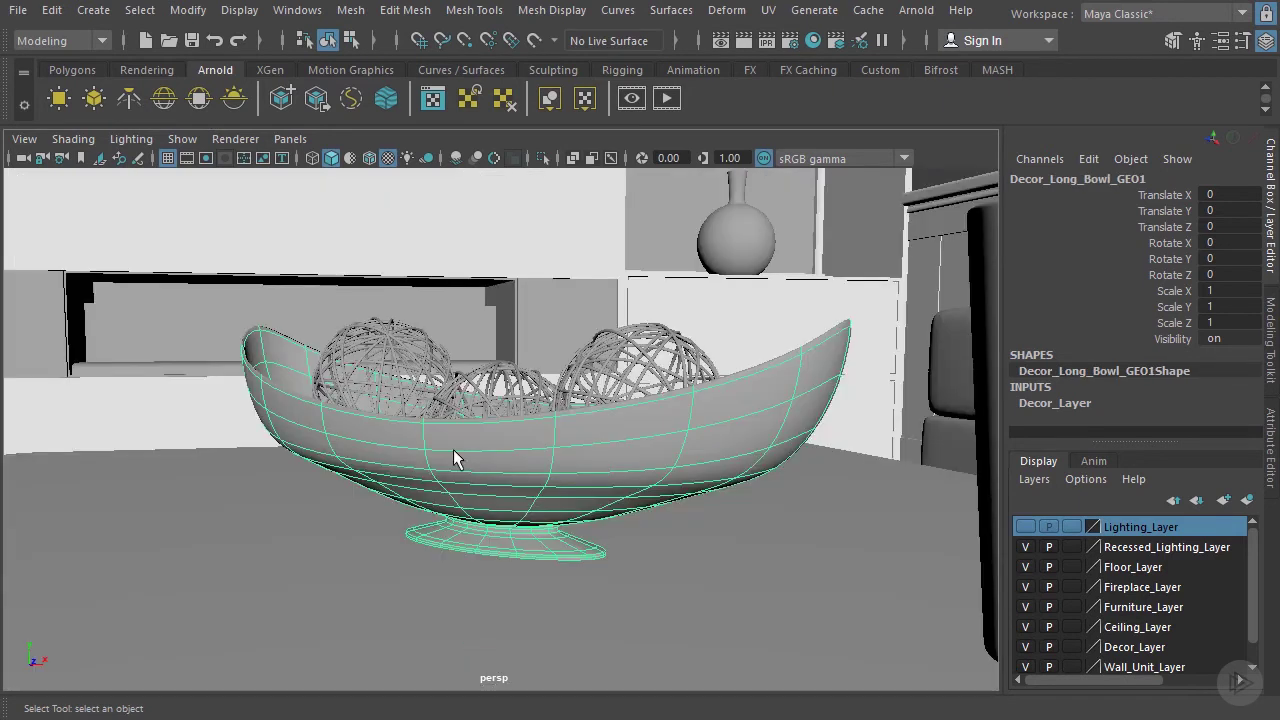
Step: Select the three wicker balls and assign them the aiCeramic material
{"action": "left_click", "coordinate": [458, 402]}
{"action": "left_click", "coordinate": [505, 390]}
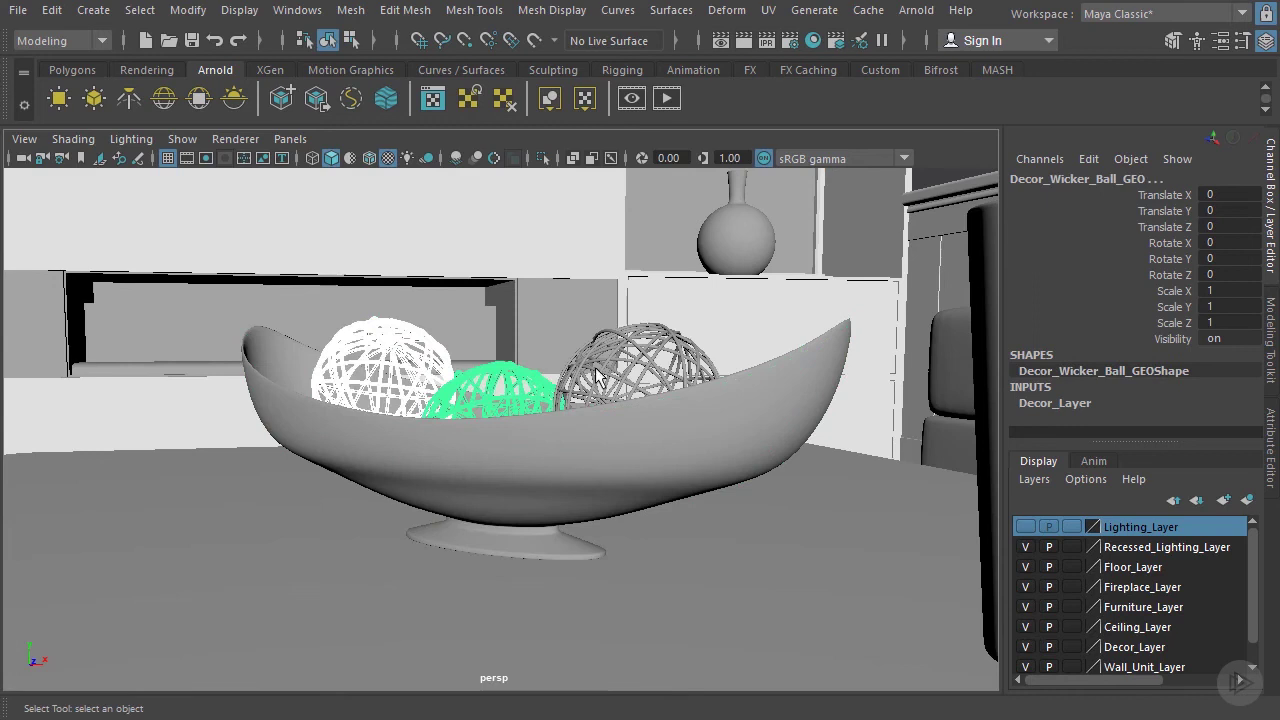
{"action": "left_click", "coordinate": [613, 366]}
{"action": "left_click_drag", "start_coordinate": [517, 380], "coordinate": [454, 447], "text": "alt"}
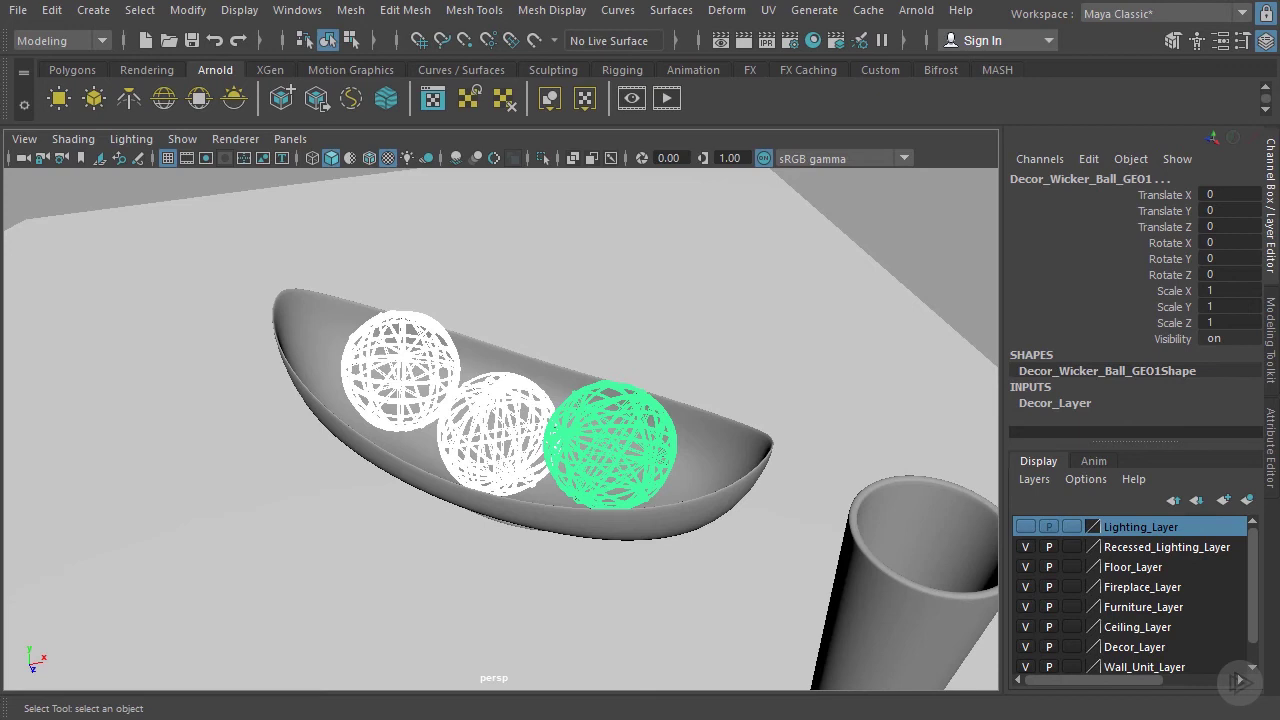
{"action": "right_click", "coordinate": [385, 330]}
{"action": "mouse_move", "coordinate": [412, 676]}
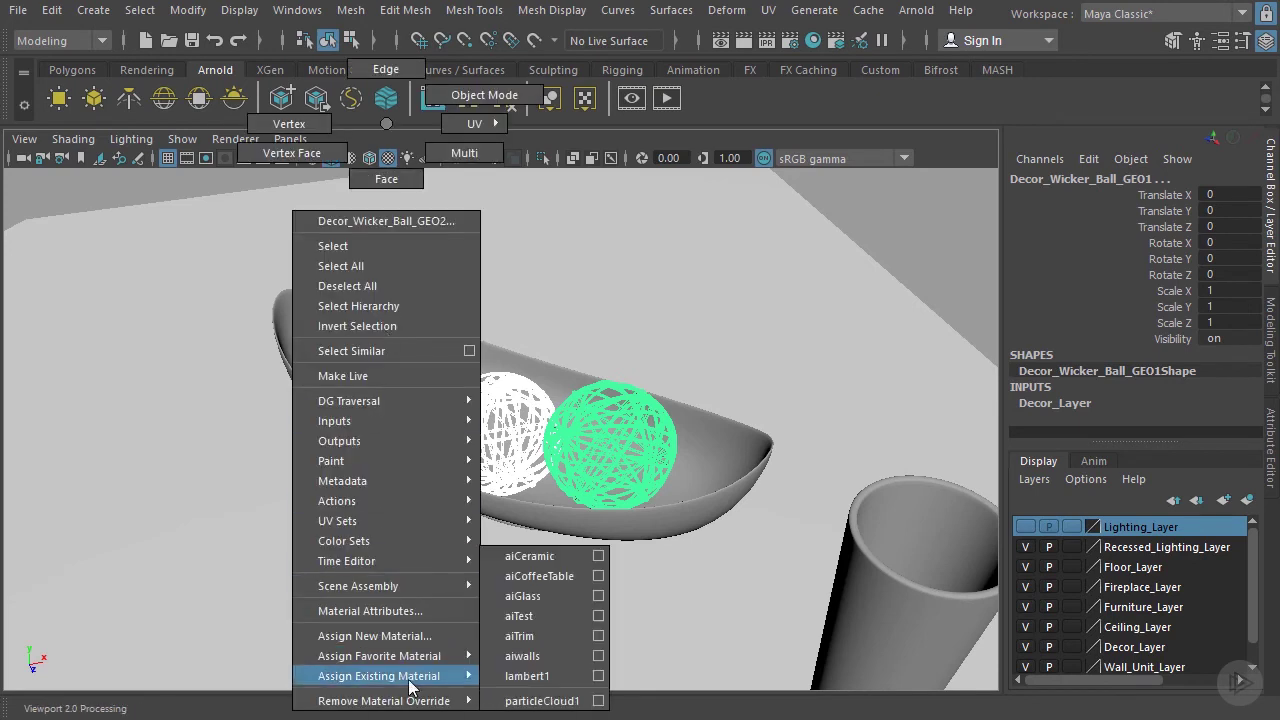
{"action": "left_click", "coordinate": [528, 558]}
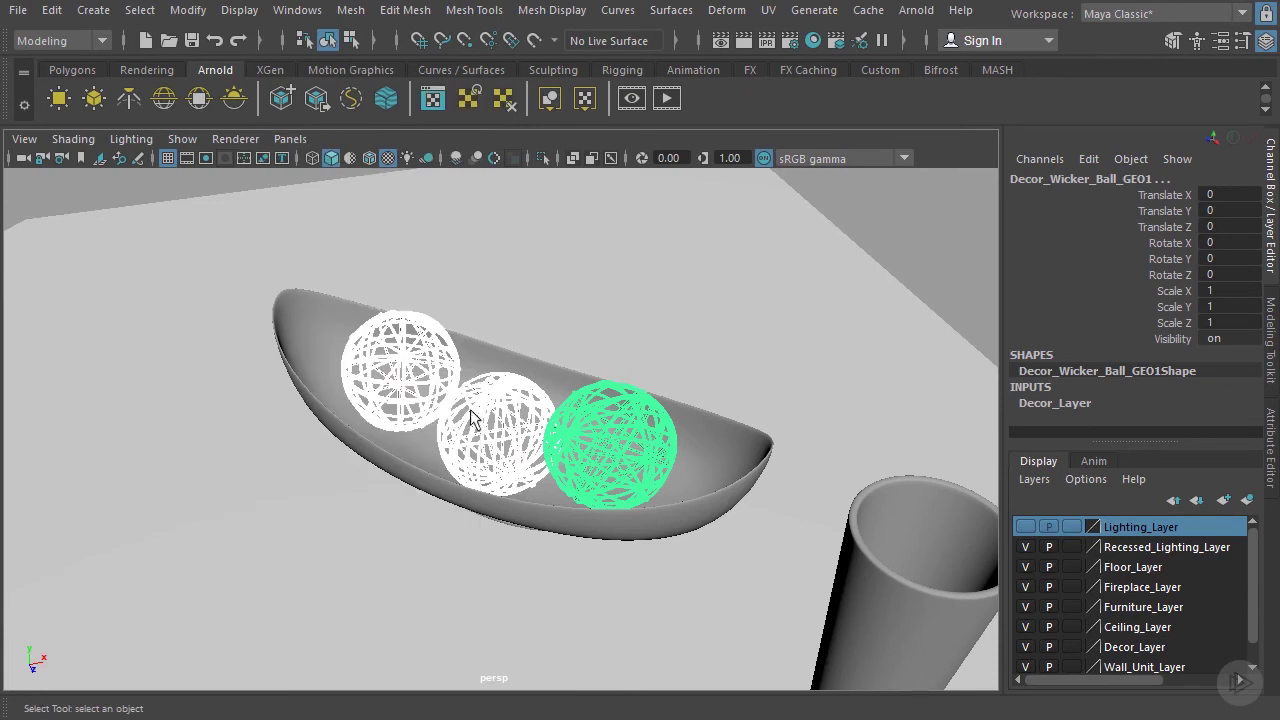
{"action": "mouse_move", "coordinate": [476, 420]}
{"action": "left_mouse_down", "text": "alt"}
{"action": "mouse_move", "coordinate": [490, 462]}
{"action": "mouse_move", "coordinate": [479, 436]}
{"action": "left_mouse_up", "text": "alt"}
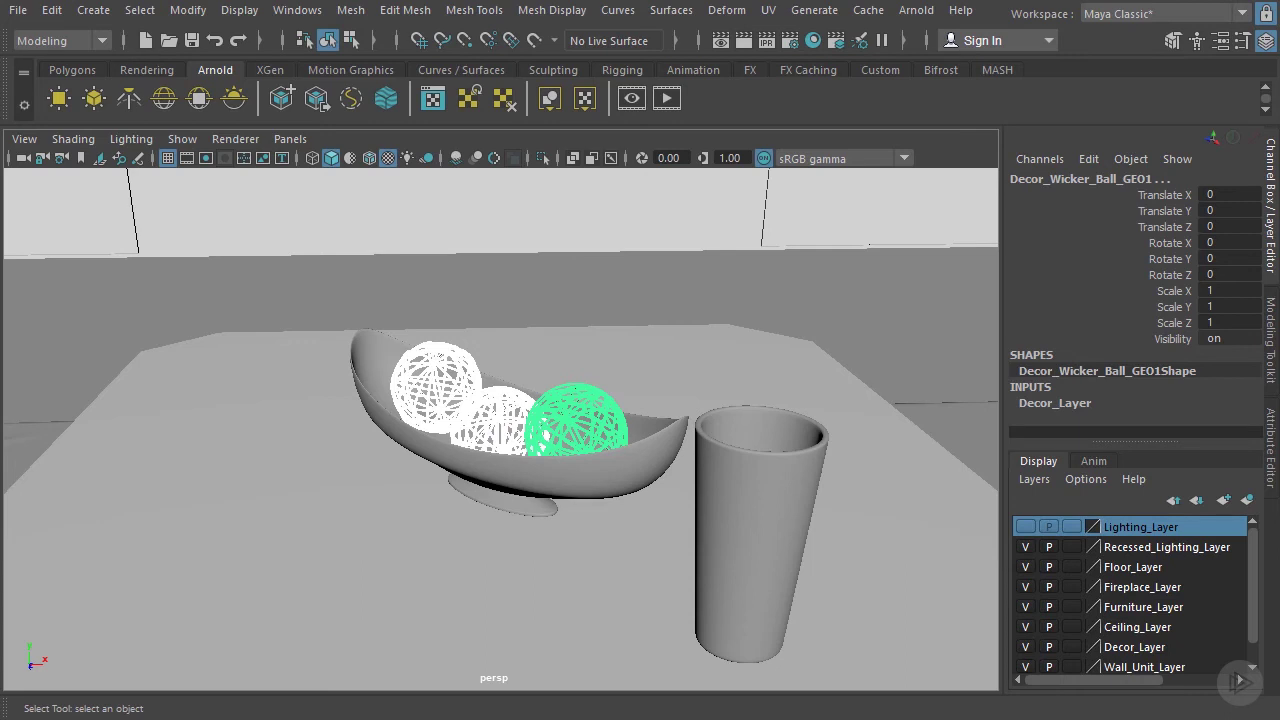
Step: Clear the graph, create a new aiStandardSurface and rename it aiCeiling
{"action": "scroll", "coordinate": [473, 355], "scroll_direction": "down", "scroll_amount": 10}
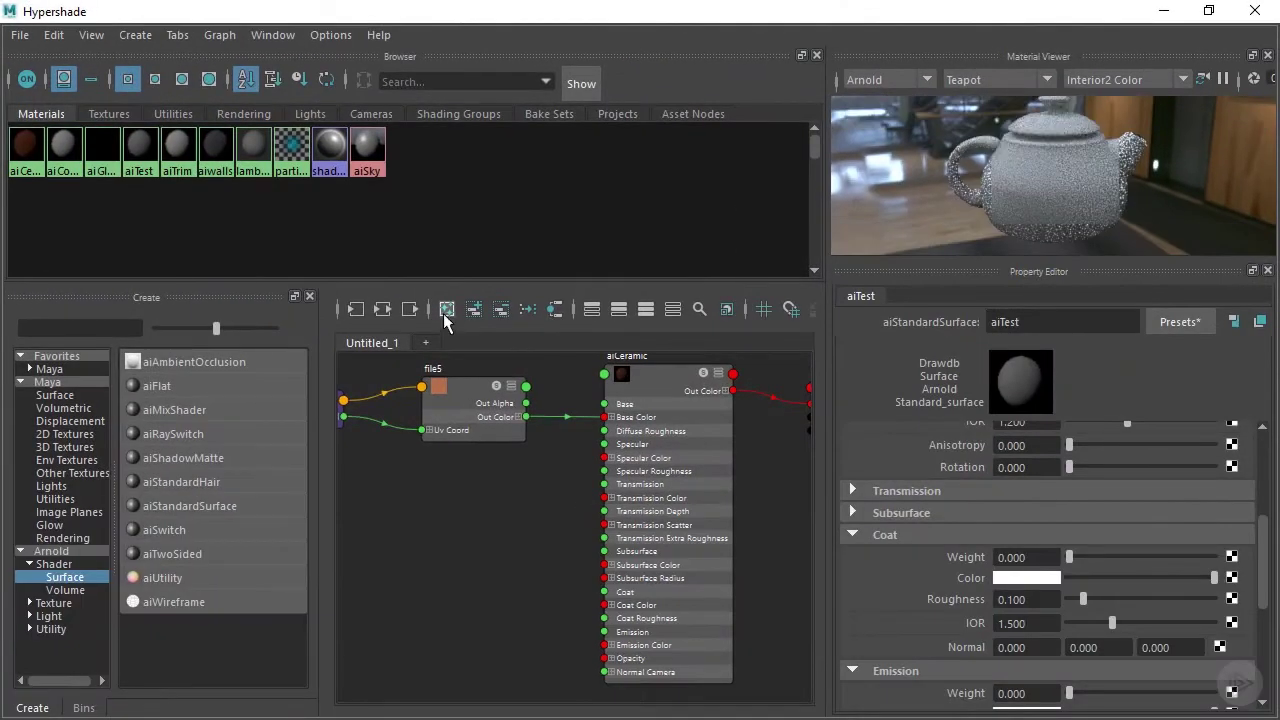
{"action": "left_click", "coordinate": [446, 311]}
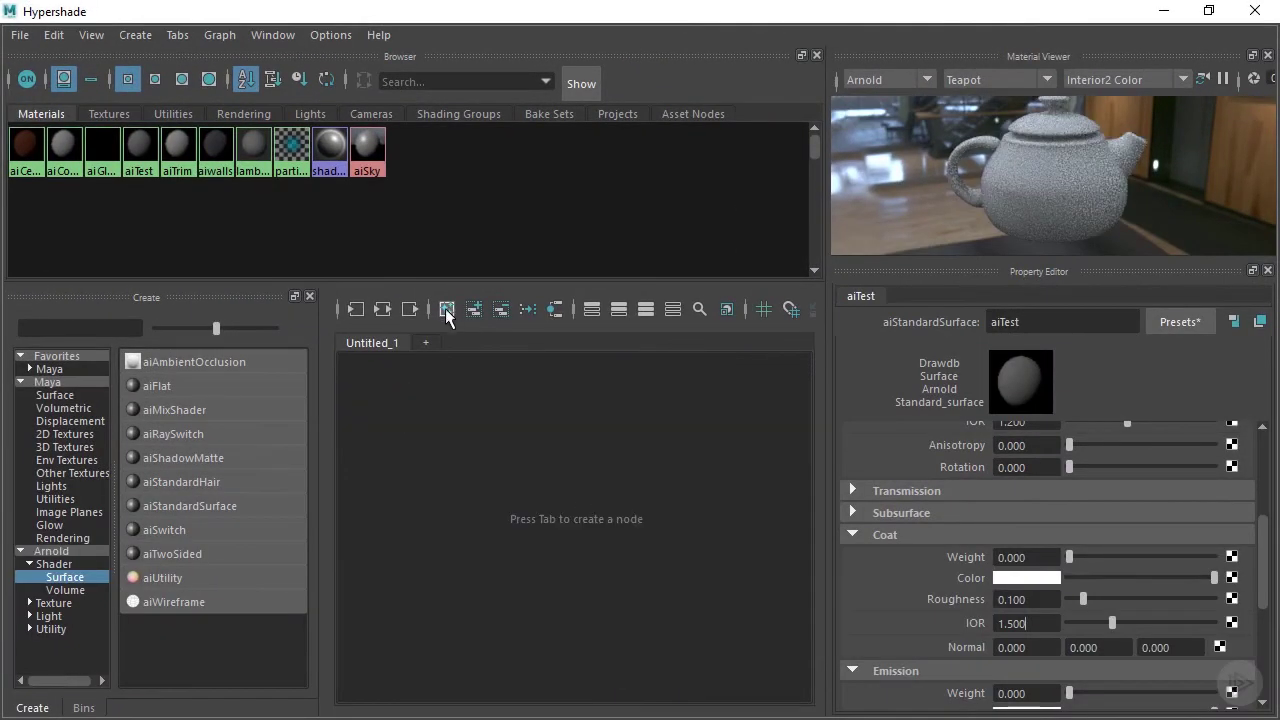
{"action": "left_click", "coordinate": [196, 506]}
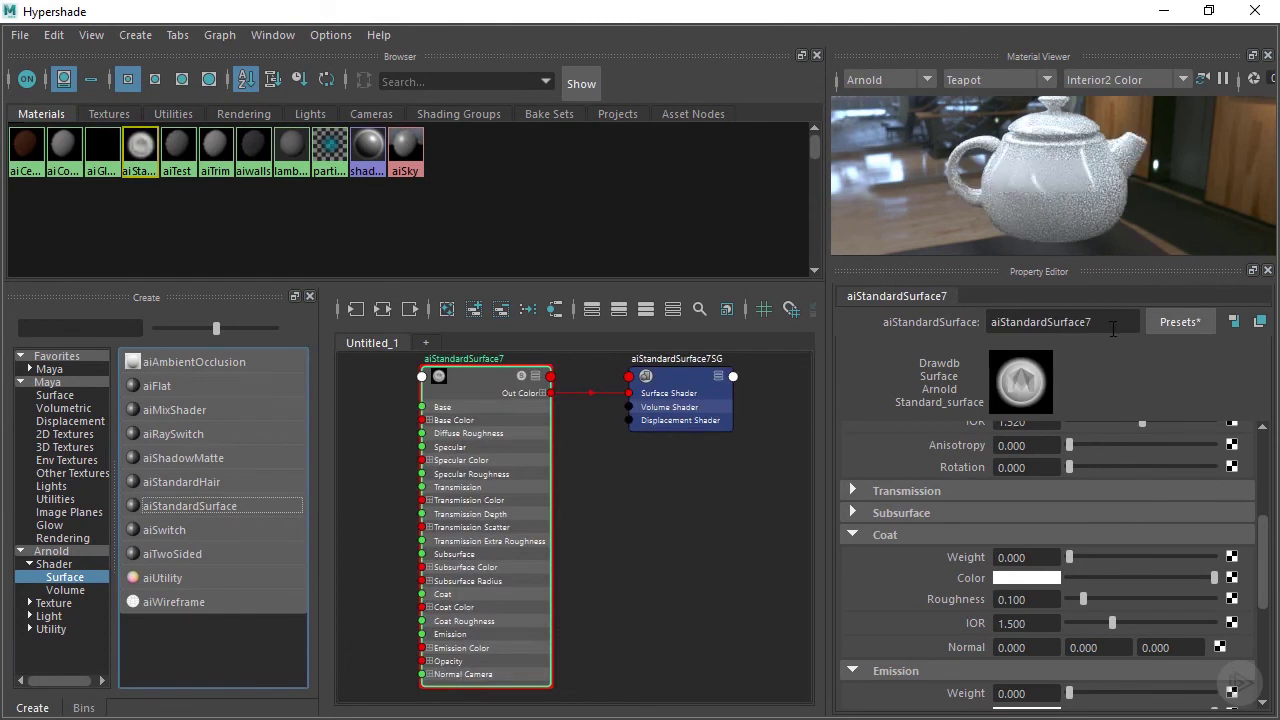
{"action": "left_click_drag", "start_coordinate": [1108, 322], "coordinate": [965, 341]}
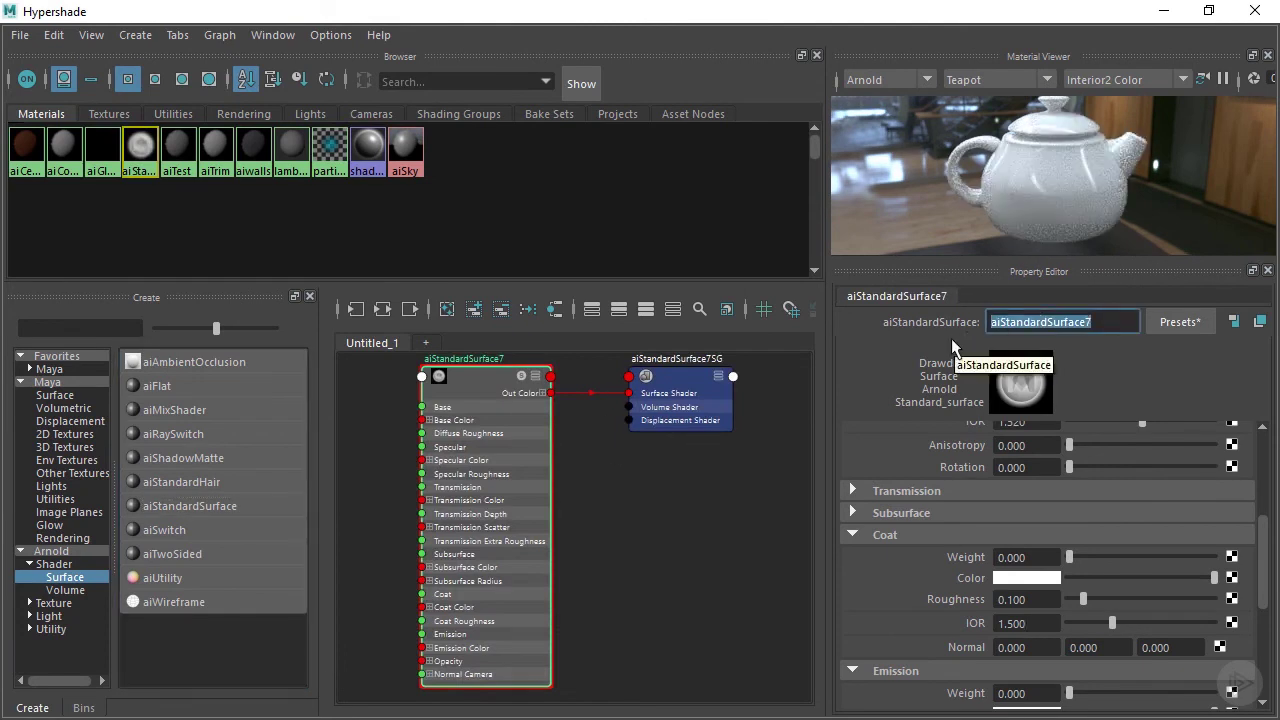
{"action": "type", "text": "aiCeiling"}
{"action": "key", "text": "Return"}
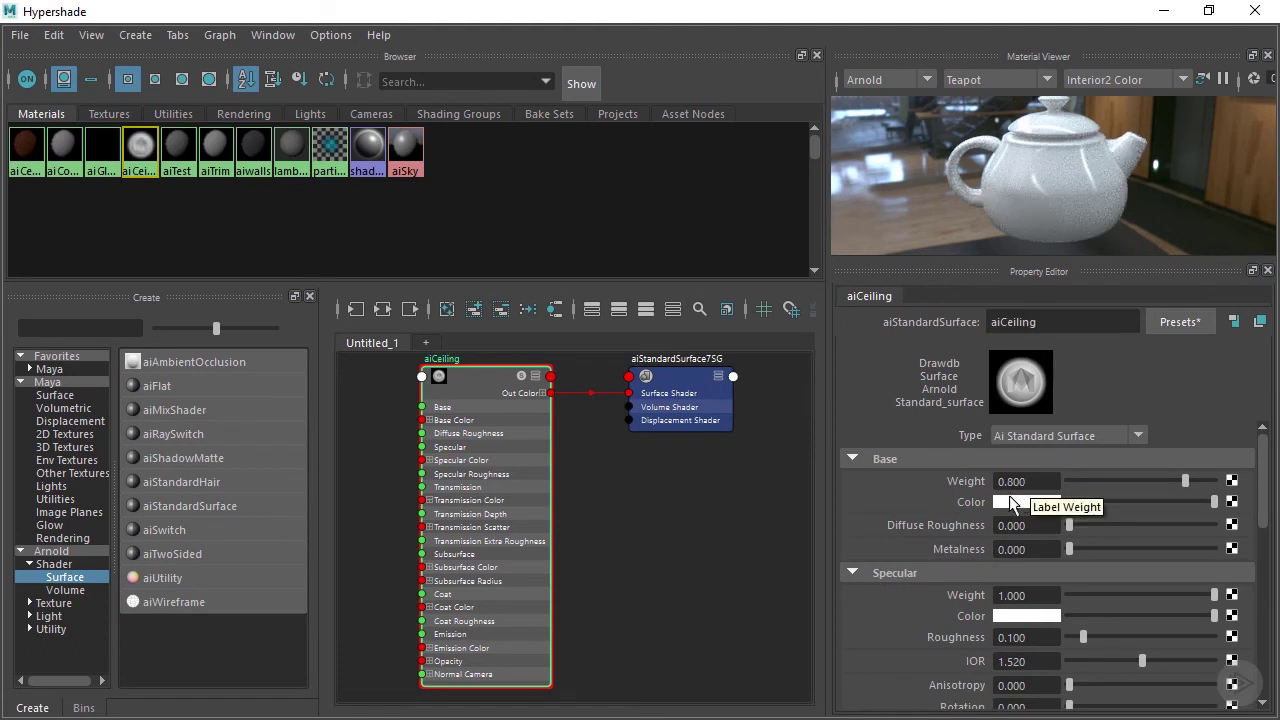
Step: Set aiCeiling's Diffuse Roughness to 0.2 and Specular Weight to 0.2
{"action": "left_click_drag", "start_coordinate": [1022, 526], "coordinate": [983, 527]}
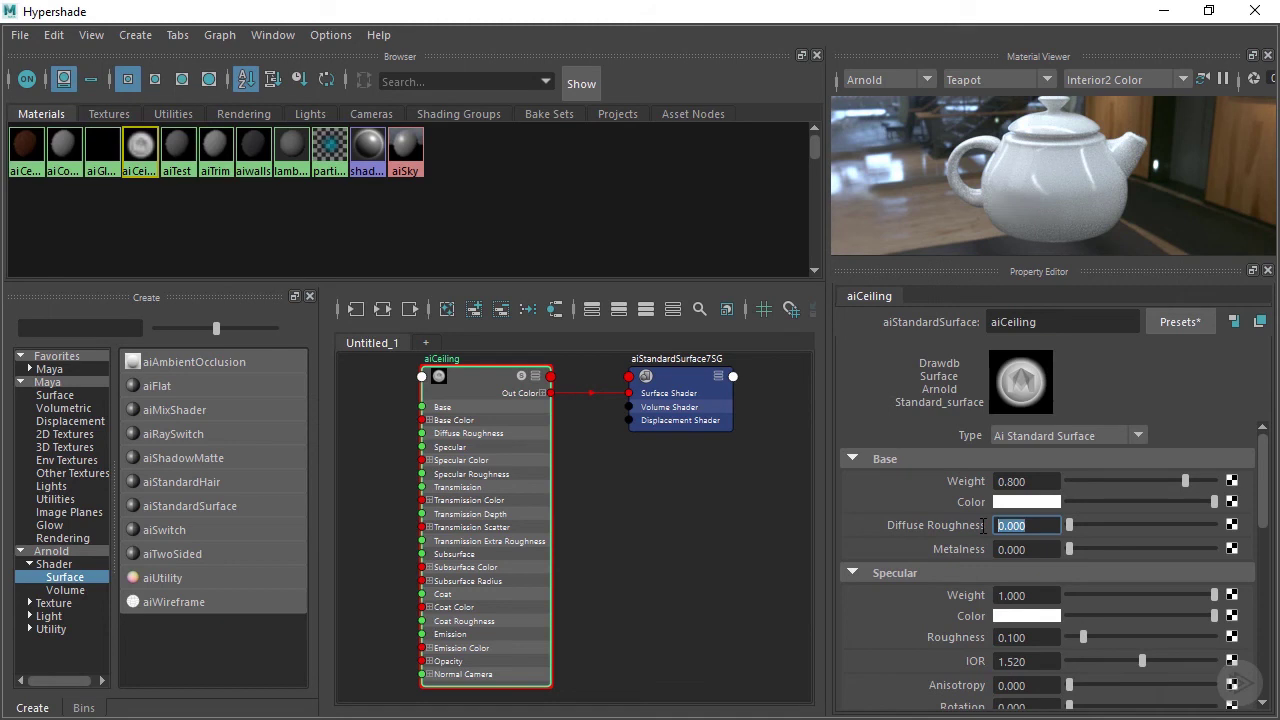
{"action": "type", "text": "0.2"}
{"action": "key", "text": "Return"}
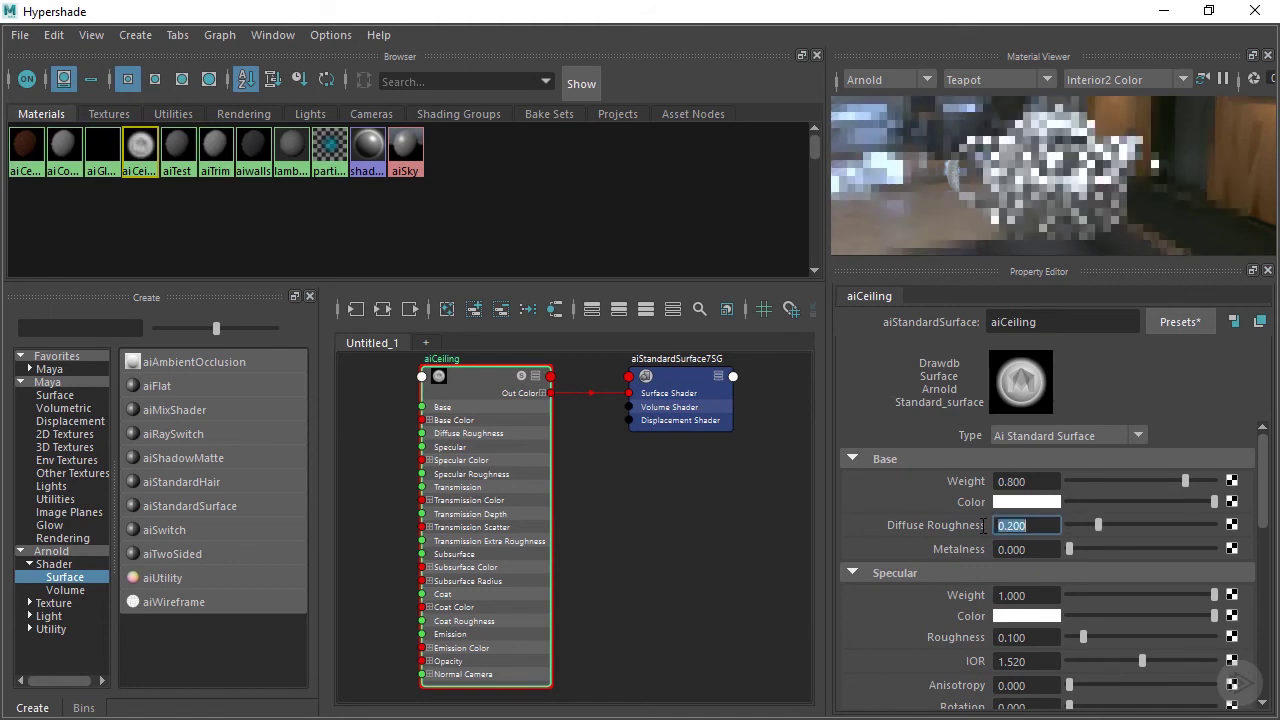
{"action": "left_click", "coordinate": [955, 595]}
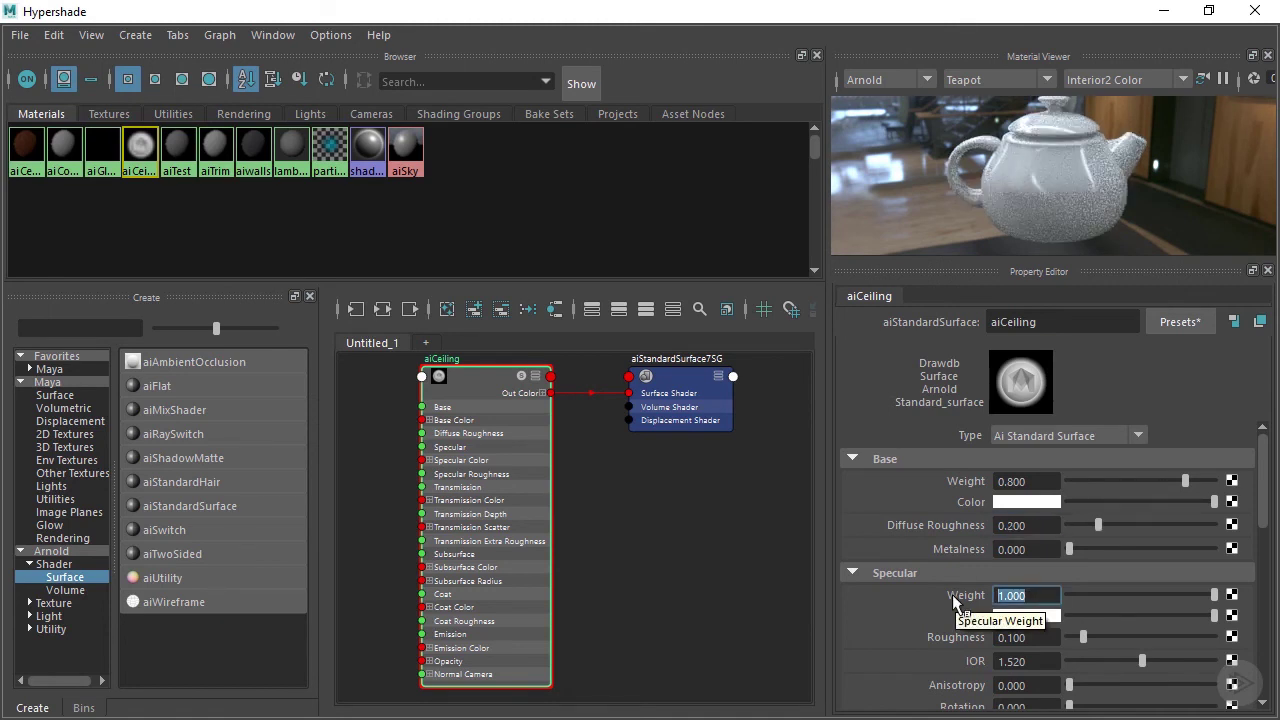
{"action": "type", "text": "0.2"}
{"action": "key", "text": "Return"}
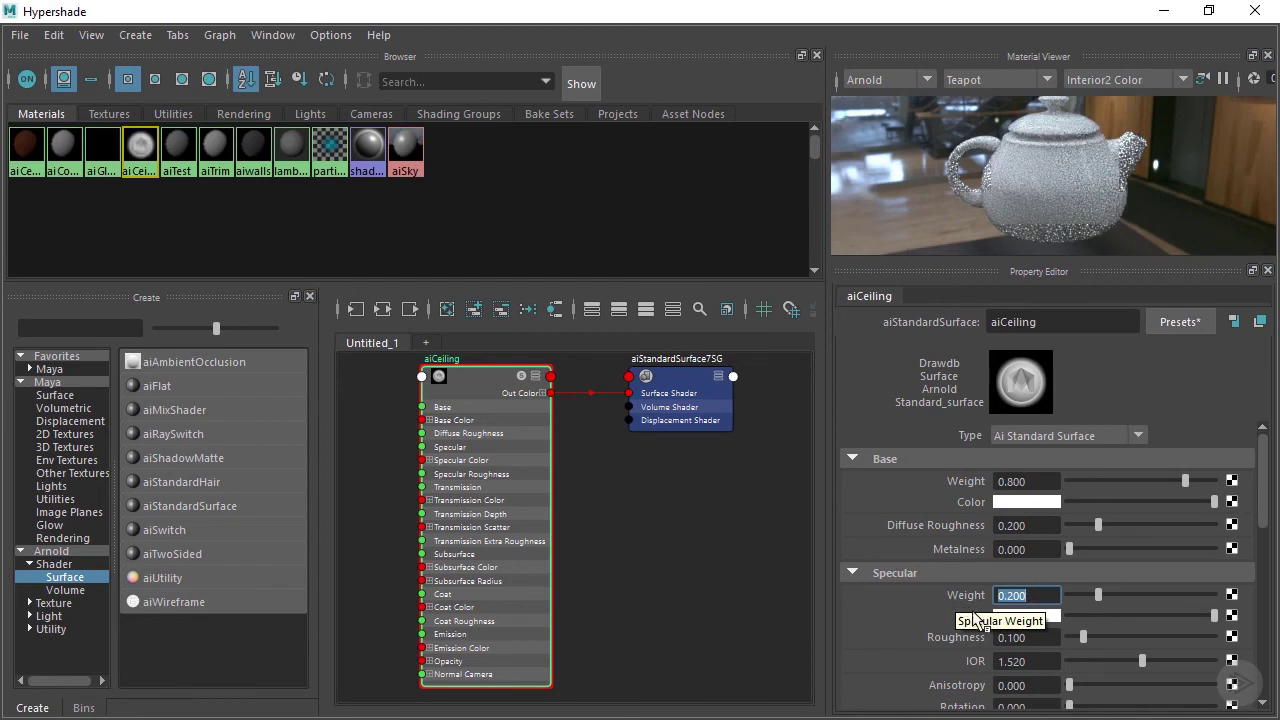
Step: Set Specular Roughness to 0.35 and IOR to 1.2, then close Hypershade
{"action": "scroll", "coordinate": [950, 590], "scroll_direction": "down", "scroll_amount": 1}
{"action": "left_click", "coordinate": [940, 580]}
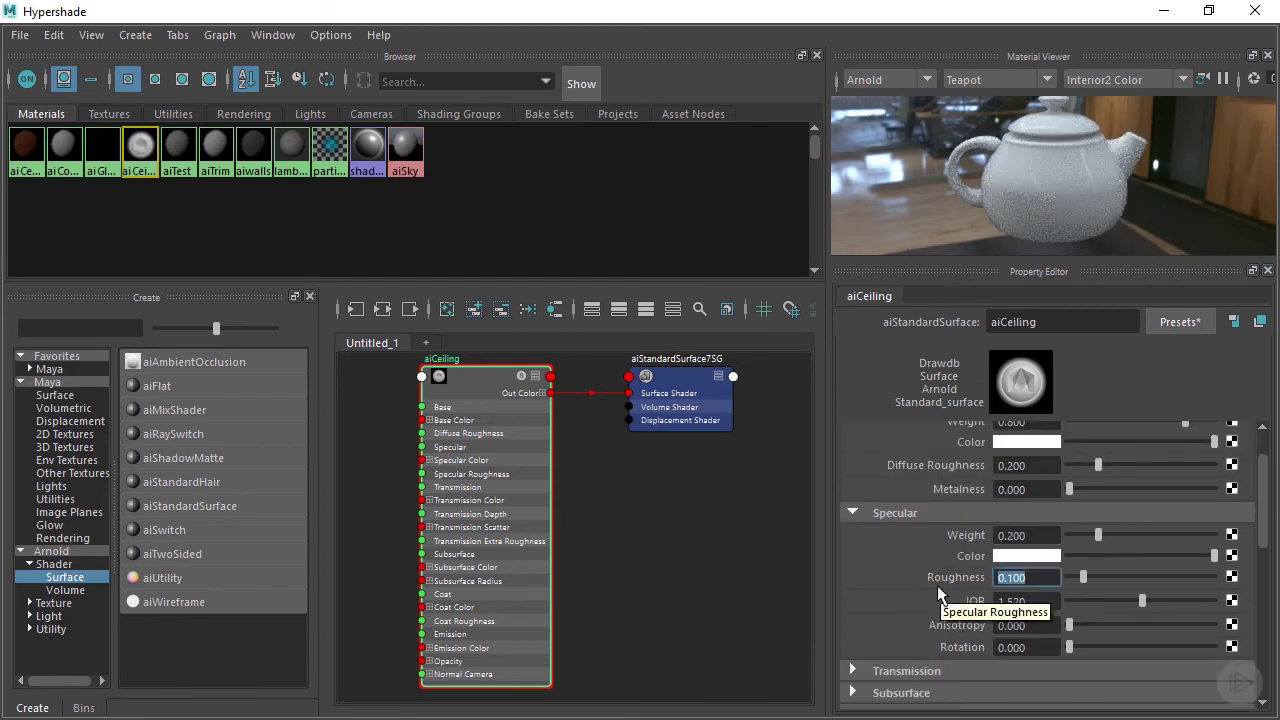
{"action": "type", "text": "0.35"}
{"action": "key", "text": "Return"}
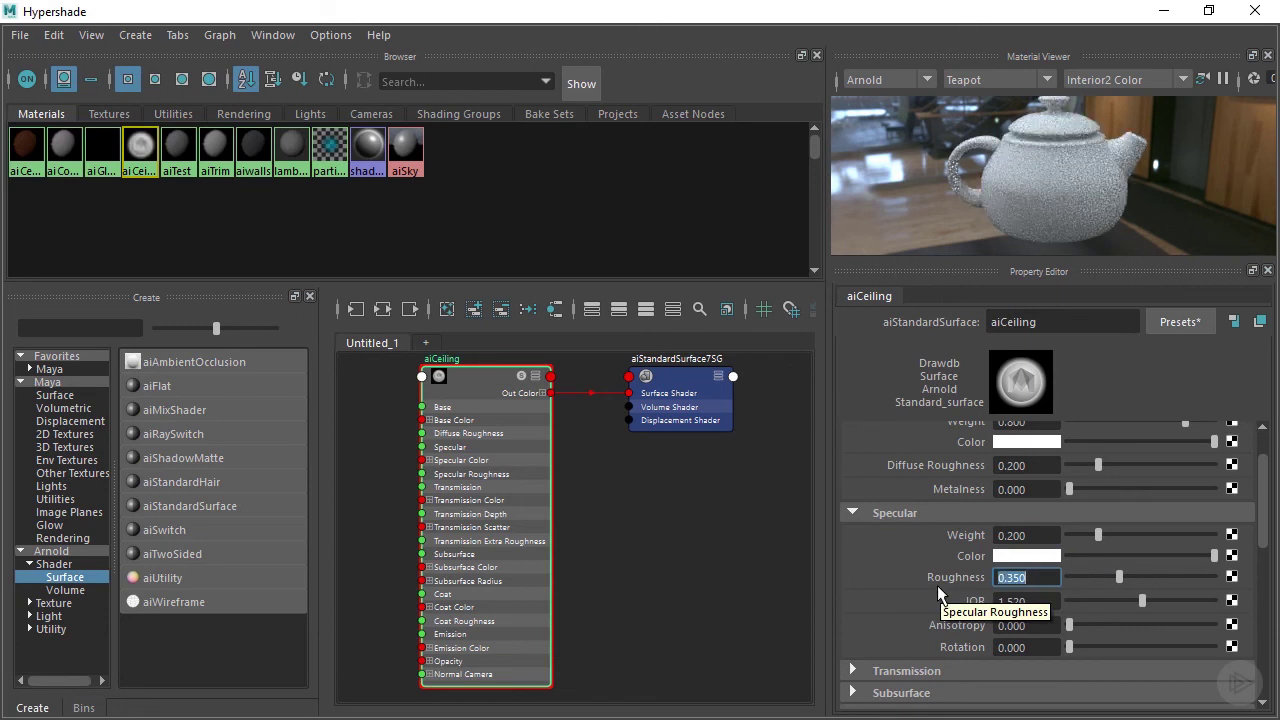
{"action": "left_click", "coordinate": [1043, 605]}
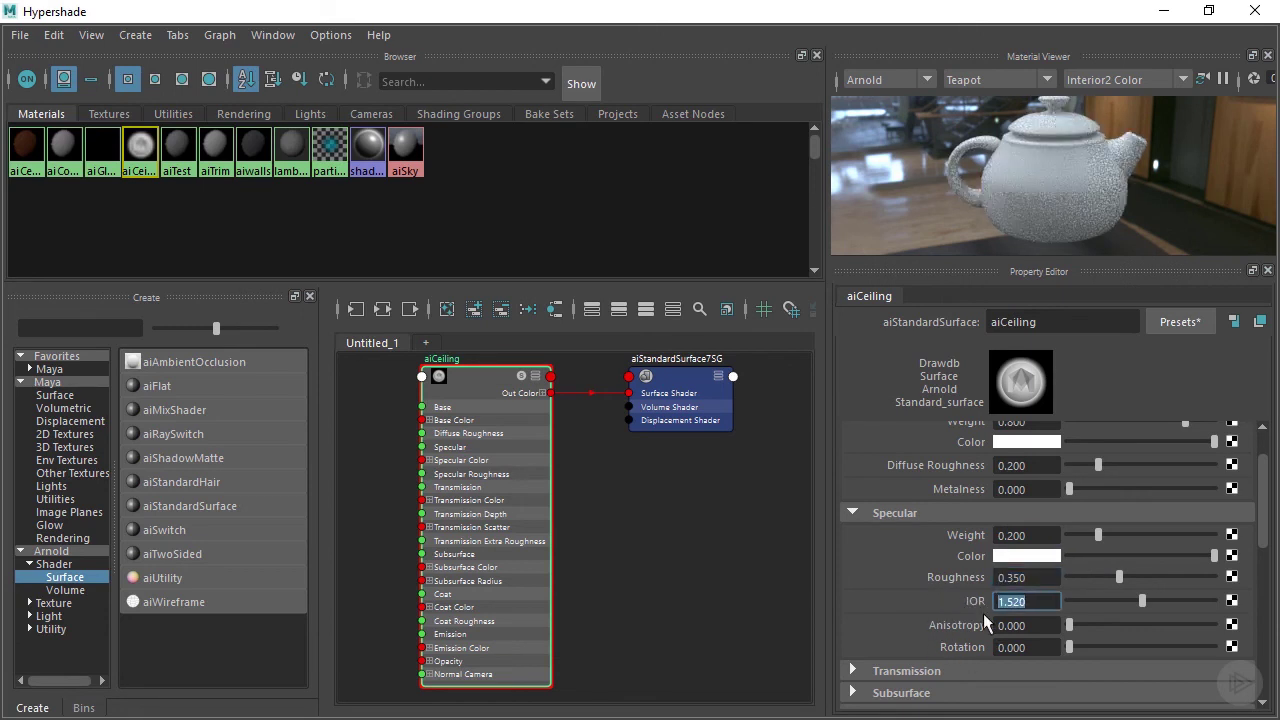
{"action": "type", "text": "1."}
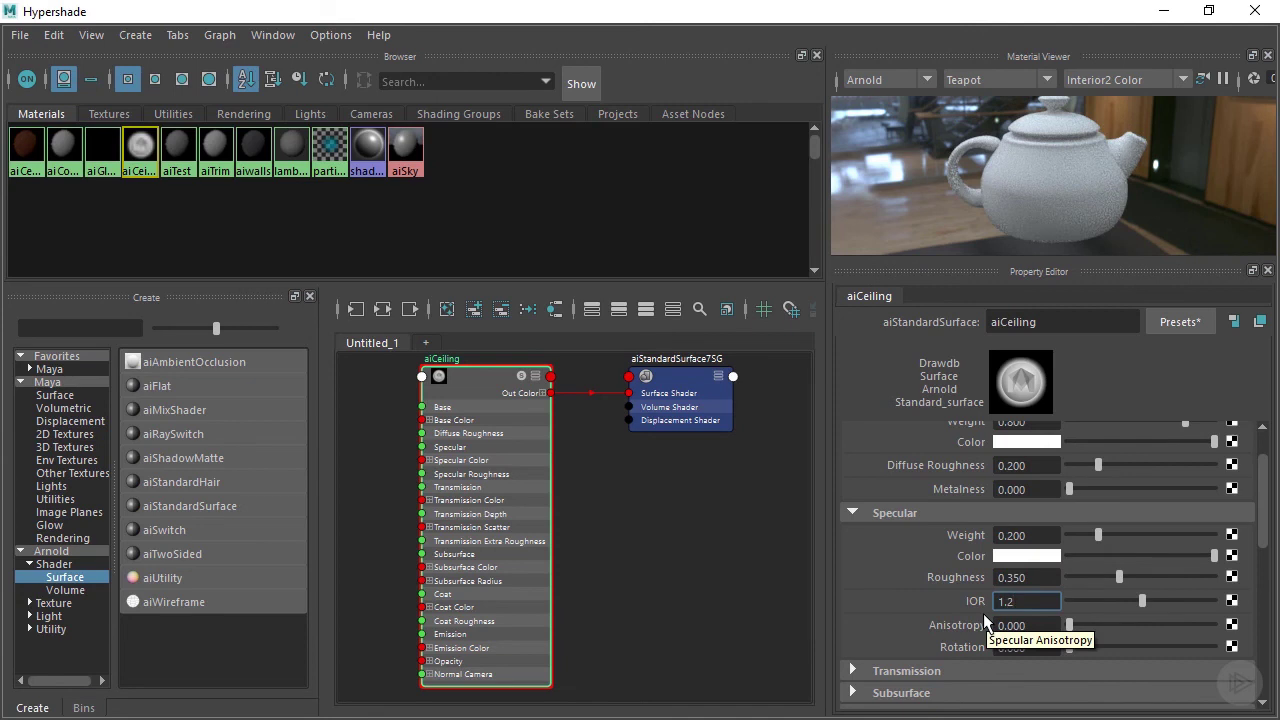
{"action": "key", "text": "Return"}
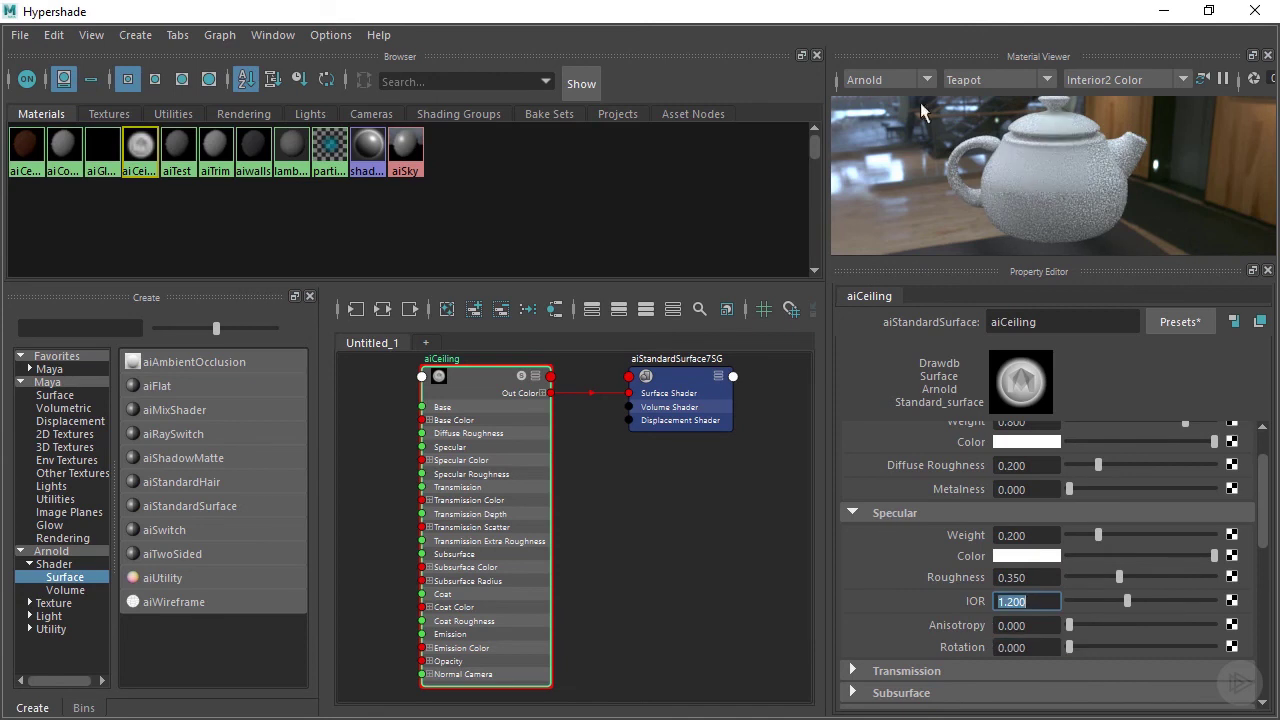
{"action": "left_click", "coordinate": [1163, 10]}
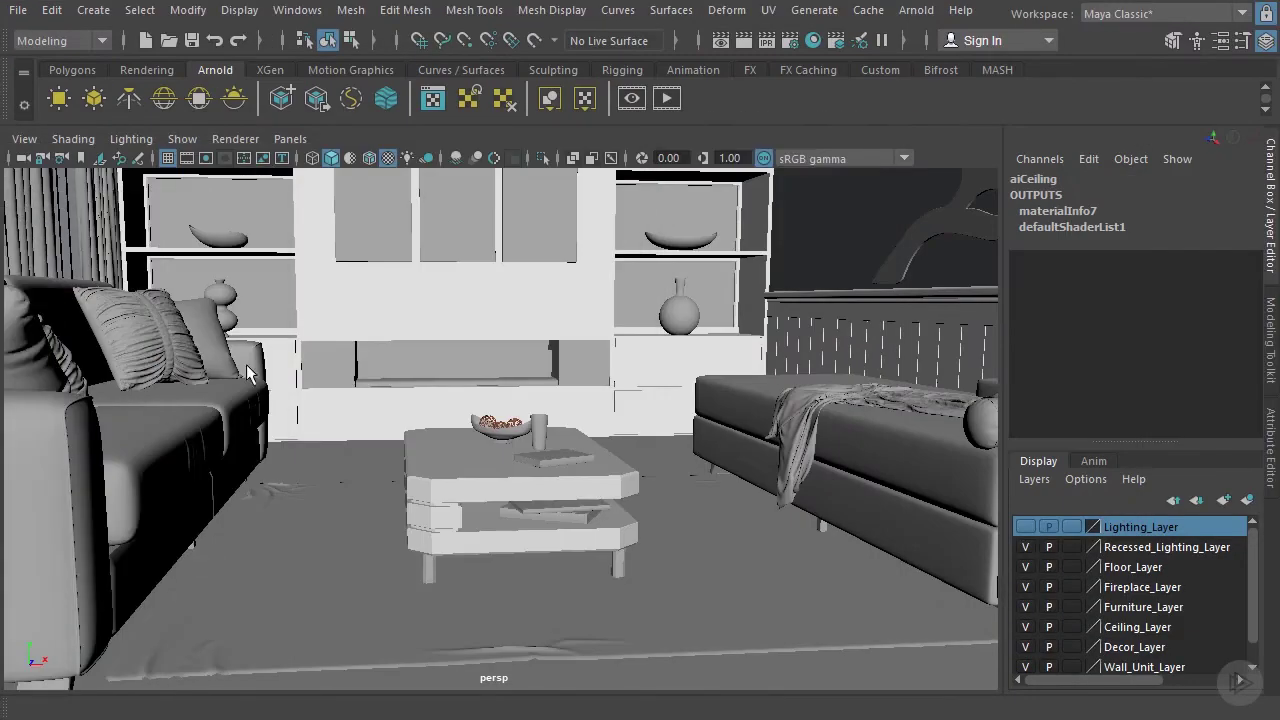
Step: Select Ceiling_GEO and assign it the aiCeiling material
{"action": "left_click_drag", "start_coordinate": [545, 345], "coordinate": [544, 494], "text": "alt"}
{"action": "right_click_drag", "start_coordinate": [544, 494], "coordinate": [529, 389], "text": "alt"}
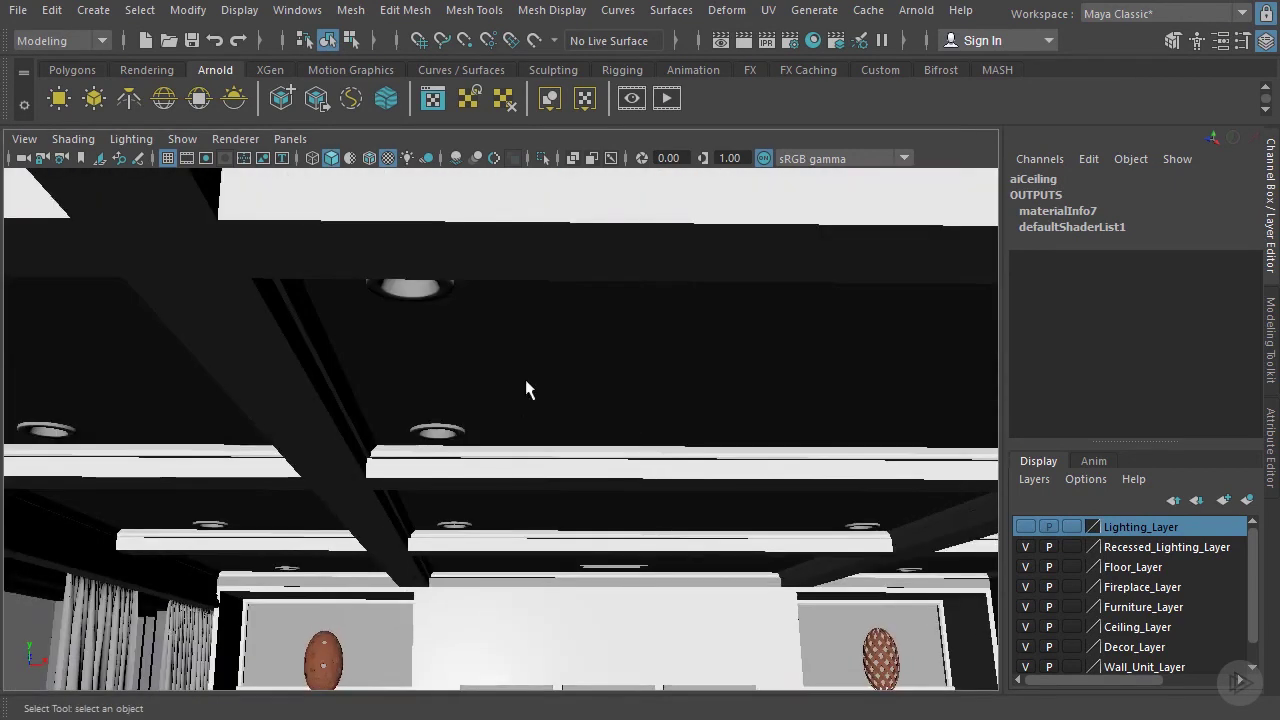
{"action": "left_click", "coordinate": [623, 451]}
{"action": "right_click_drag", "start_coordinate": [623, 451], "coordinate": [617, 189], "text": "alt"}
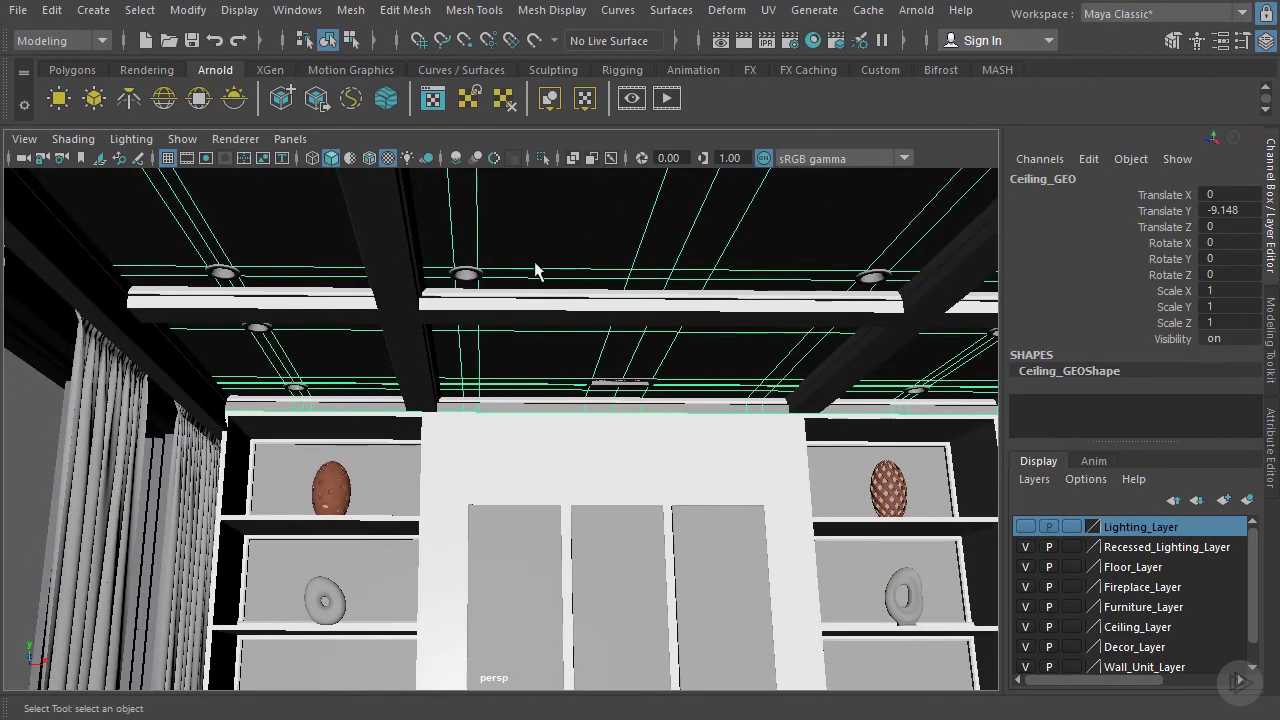
{"action": "right_click", "coordinate": [548, 215]}
{"action": "mouse_move", "coordinate": [566, 680]}
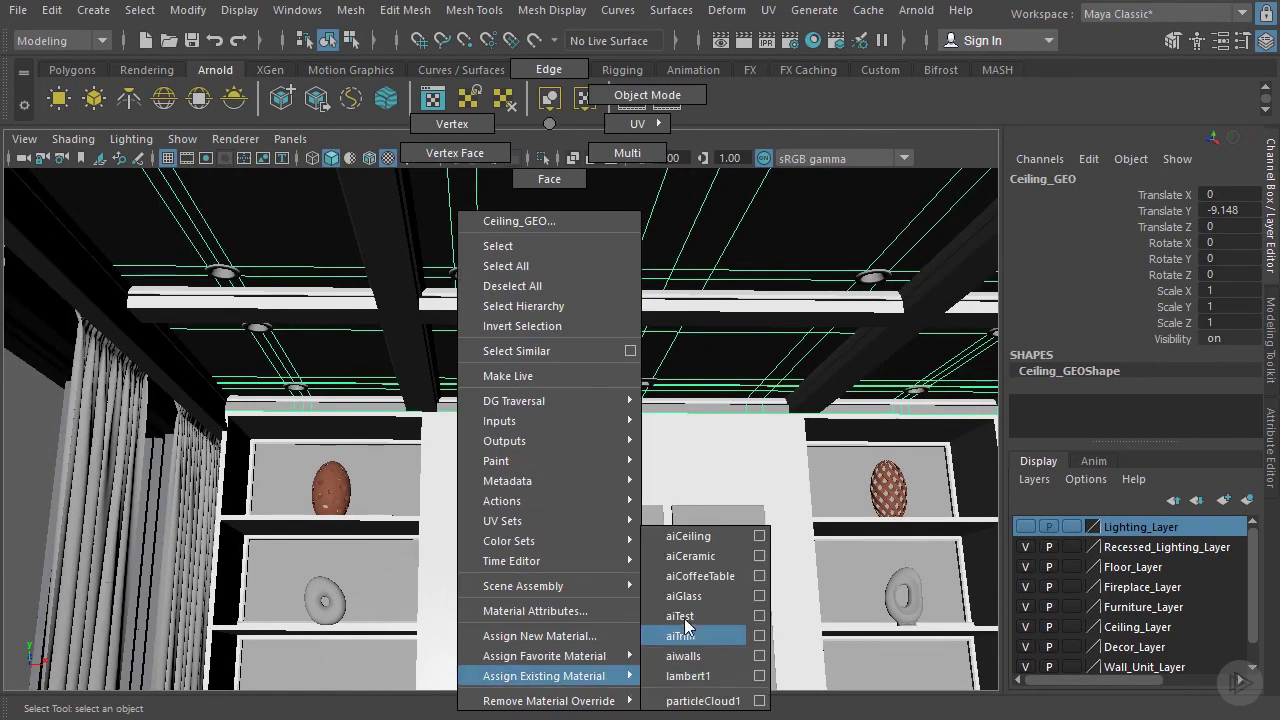
{"action": "left_click", "coordinate": [685, 544]}
Step: Switch to face selection and bring the ceiling's edge strip into view
{"action": "scroll", "coordinate": [571, 491], "scroll_direction": "up", "scroll_amount": 5}
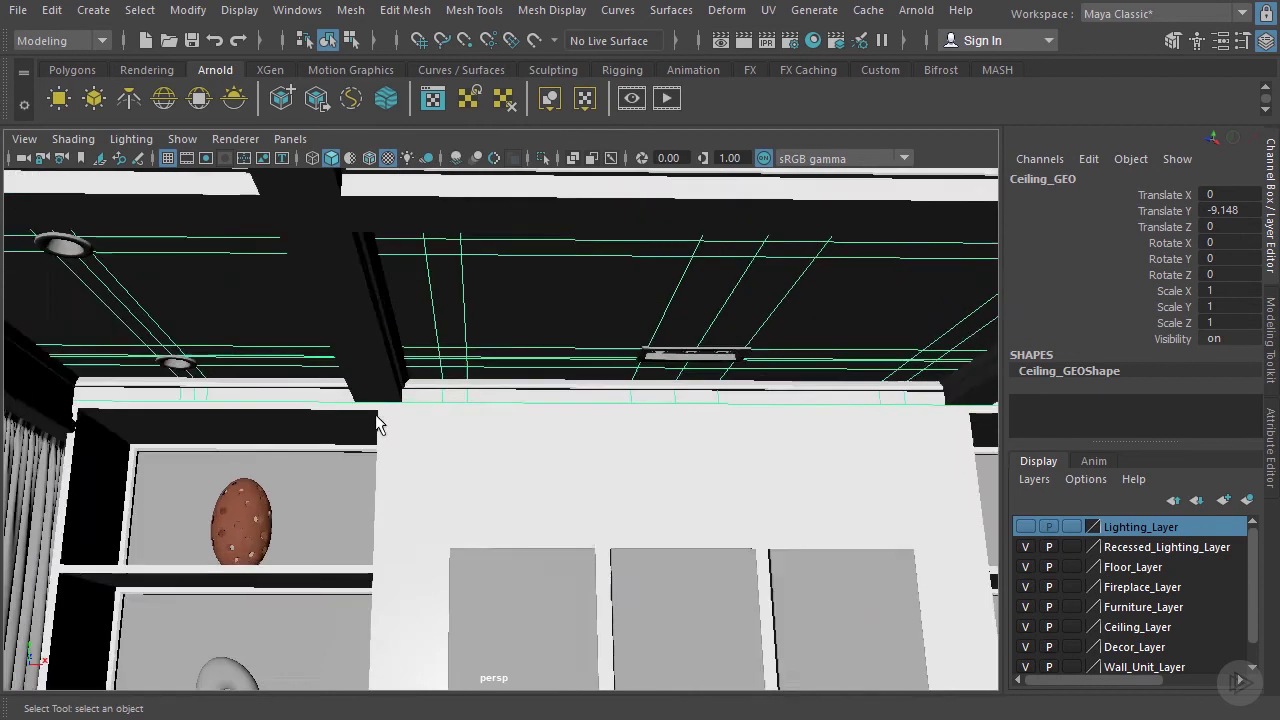
{"action": "right_click_drag", "start_coordinate": [185, 270], "coordinate": [186, 177]}
{"action": "left_click_drag", "start_coordinate": [305, 368], "coordinate": [330, 337], "text": "alt"}
Step: Assign aiwalls to the ceiling's edge face loop, then return to Object Mode
{"action": "left_click", "coordinate": [316, 337]}
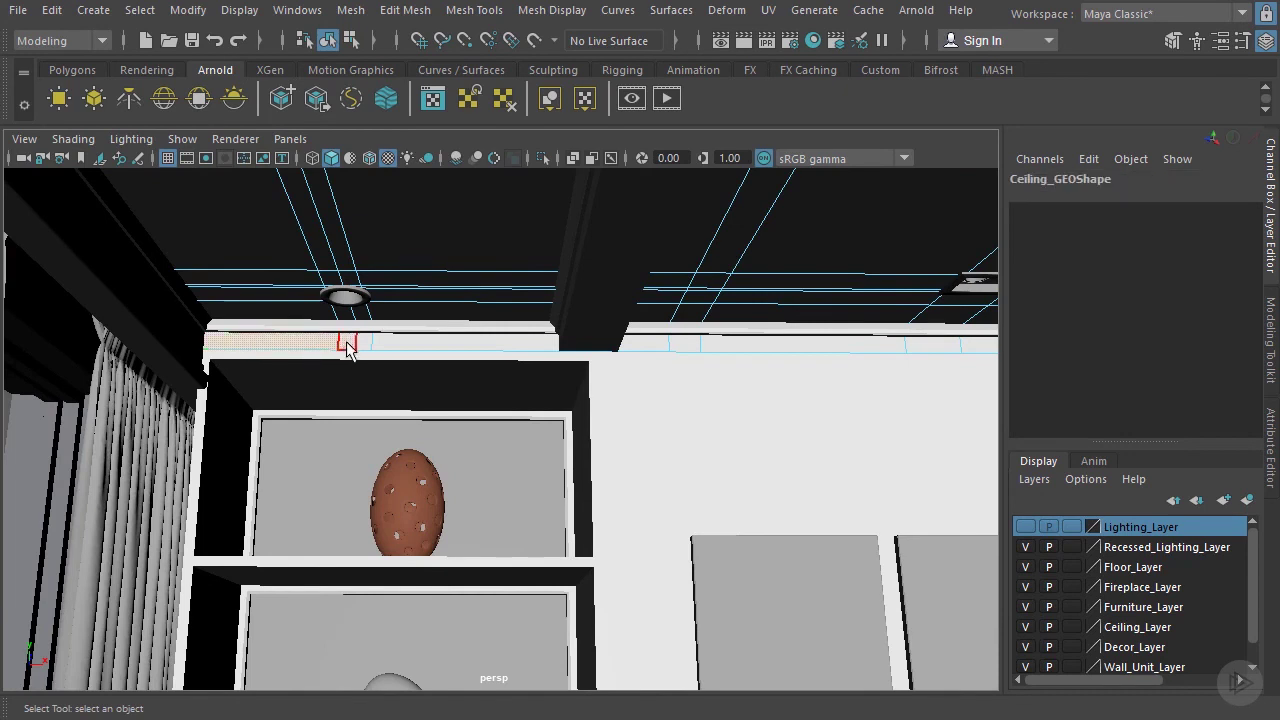
{"action": "double_click", "coordinate": [348, 343]}
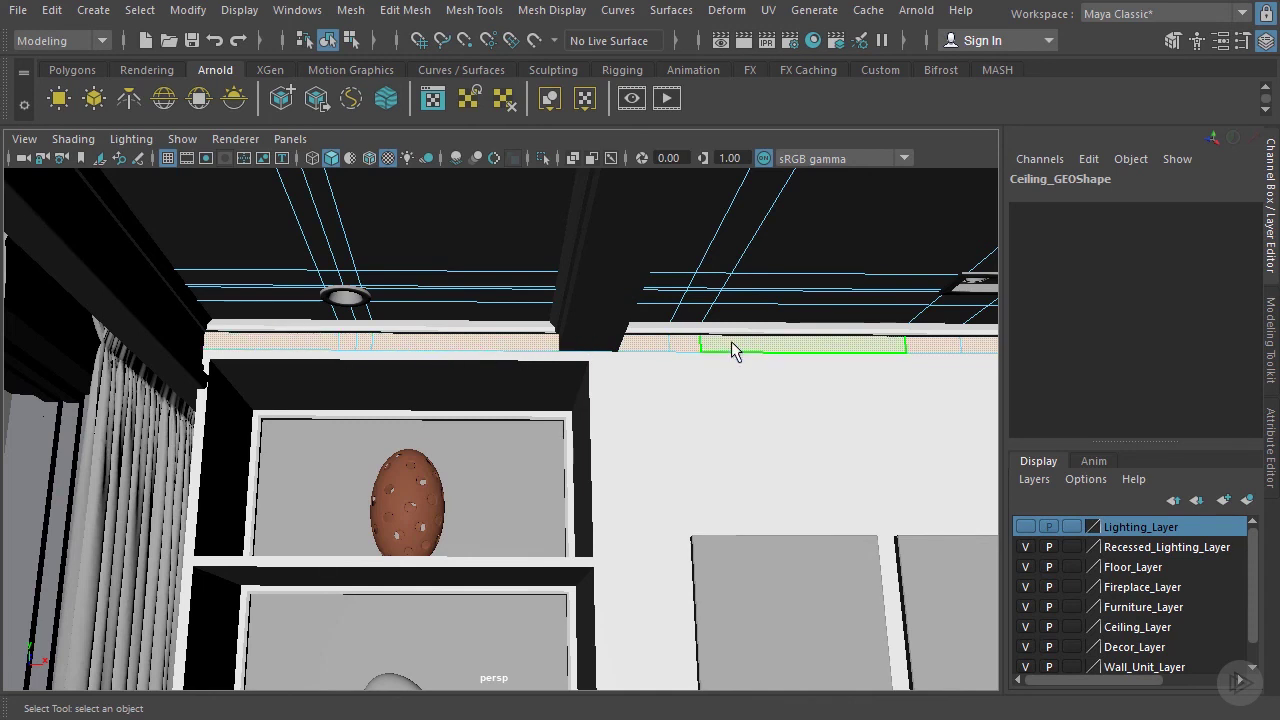
{"action": "right_click_drag", "start_coordinate": [473, 341], "coordinate": [617, 663]}
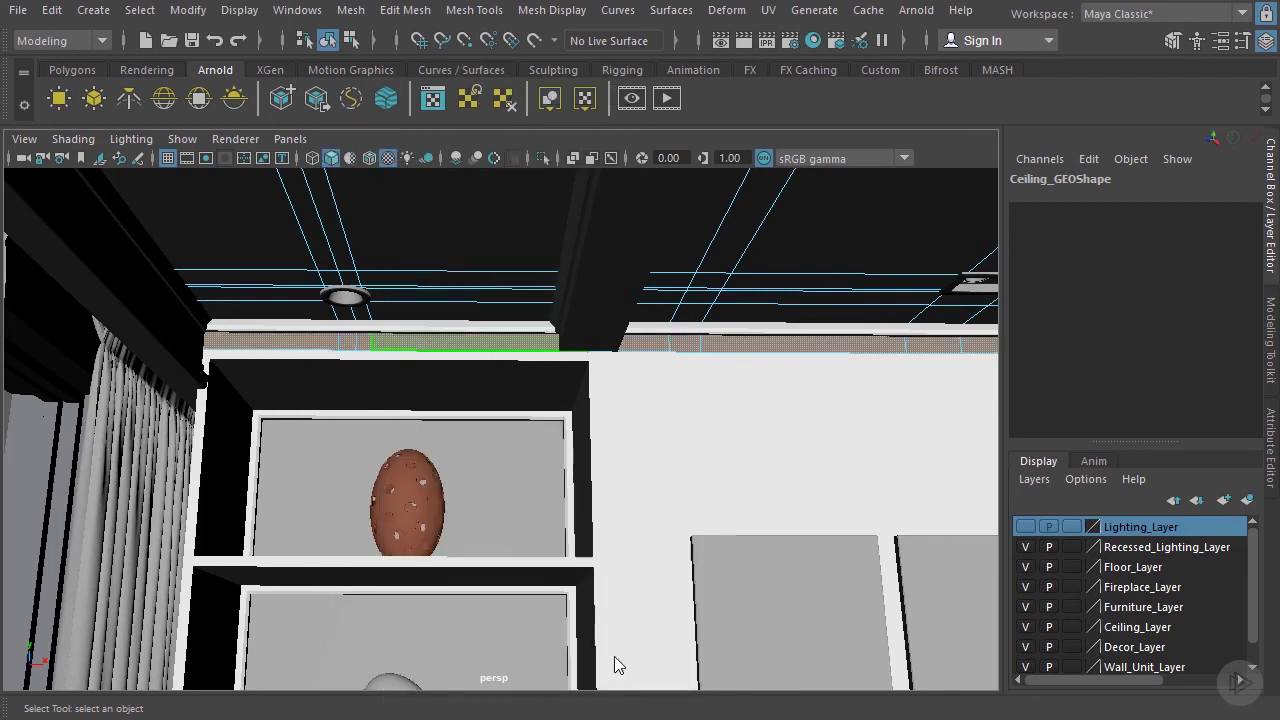
{"action": "right_click_drag", "start_coordinate": [343, 346], "coordinate": [420, 106]}
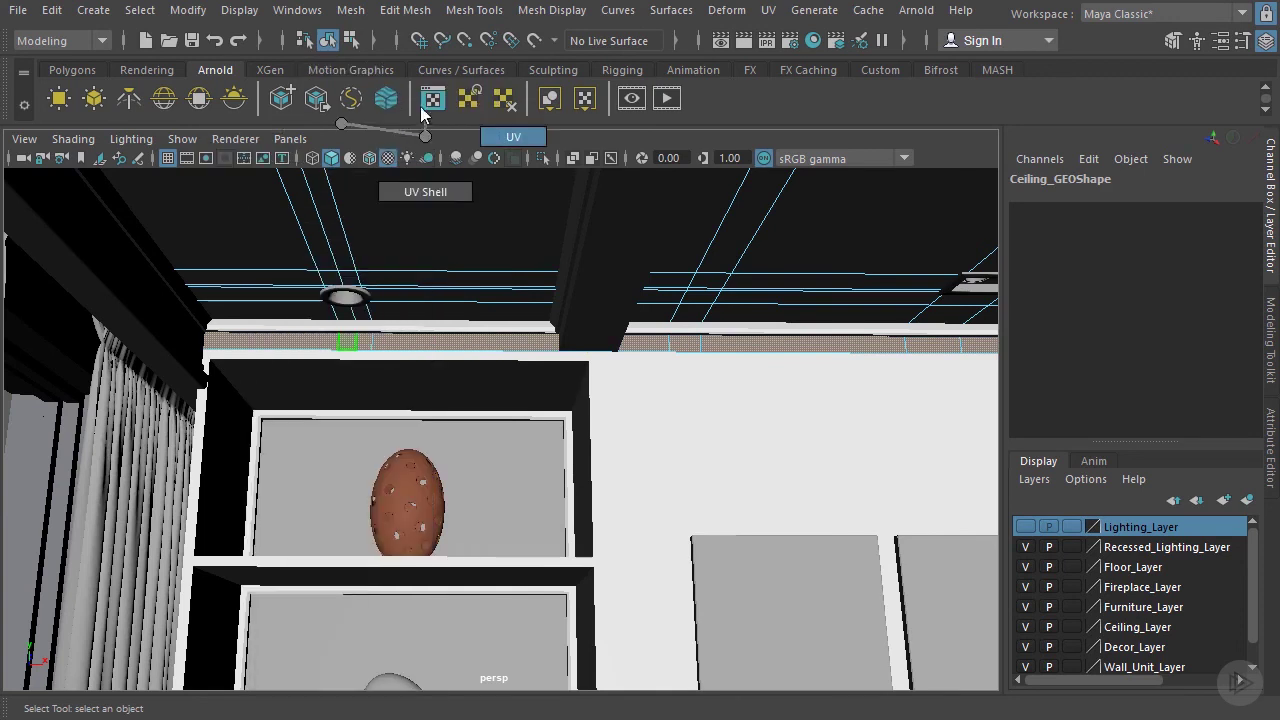
{"action": "right_click_drag", "start_coordinate": [341, 123], "coordinate": [405, 100]}
{"action": "right_click_drag", "start_coordinate": [420, 380], "coordinate": [224, 400], "text": "alt"}
{"action": "key", "text": "["}
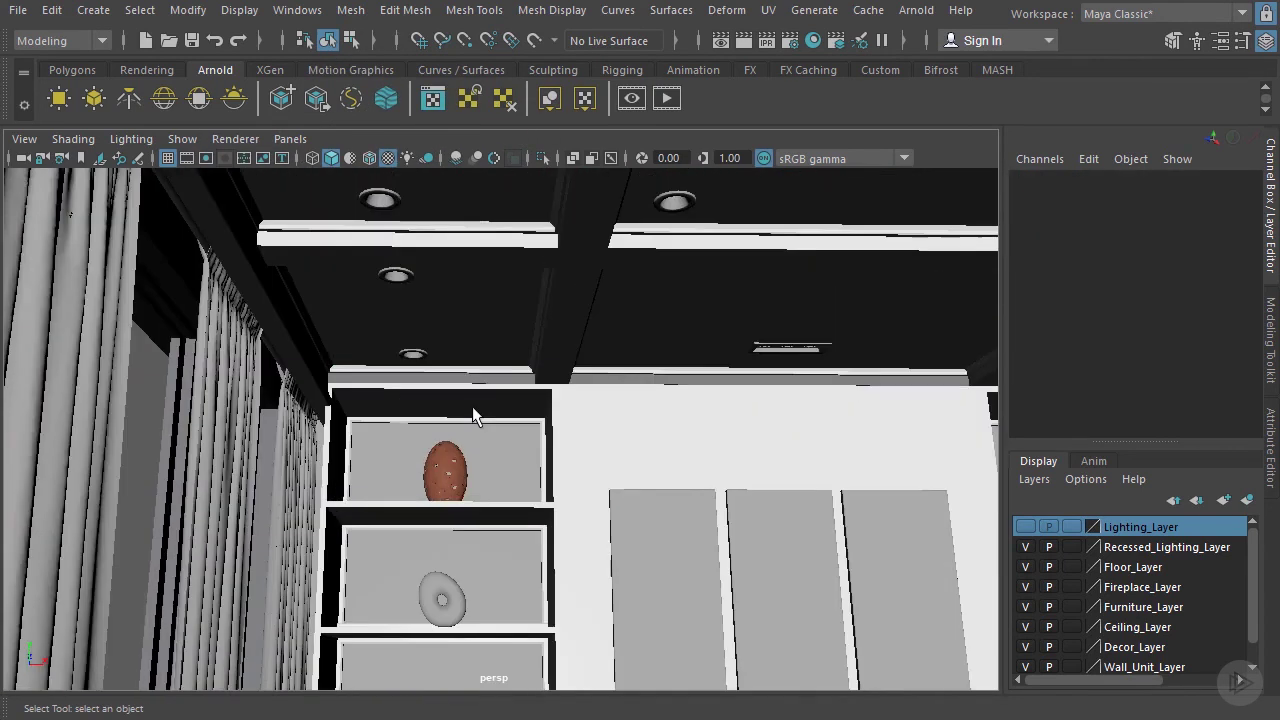